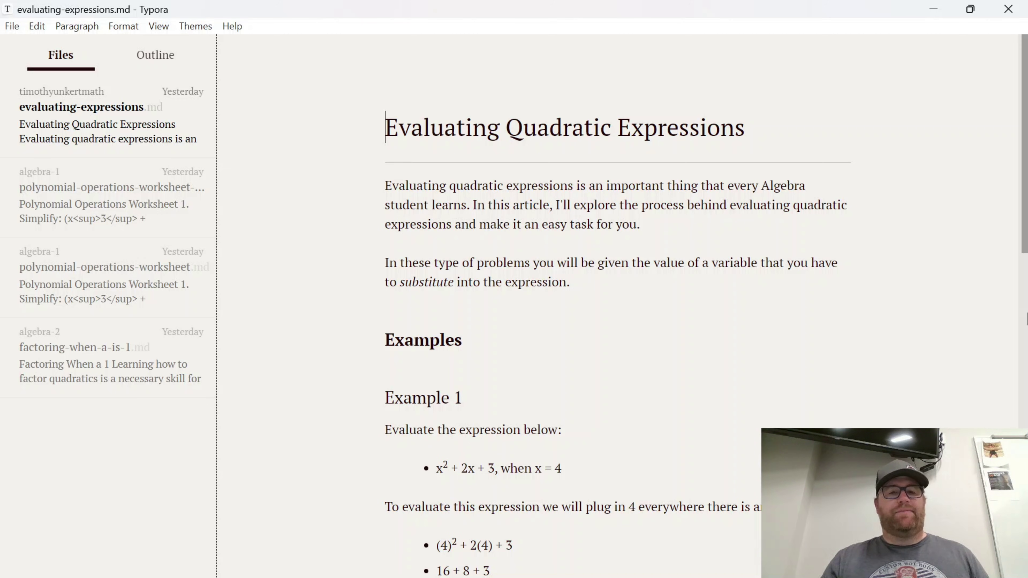
Skim the Evaluating Quadratic Expressions note, jump back to the top, and show the theme list
scroll(607, 303, "down", 8)
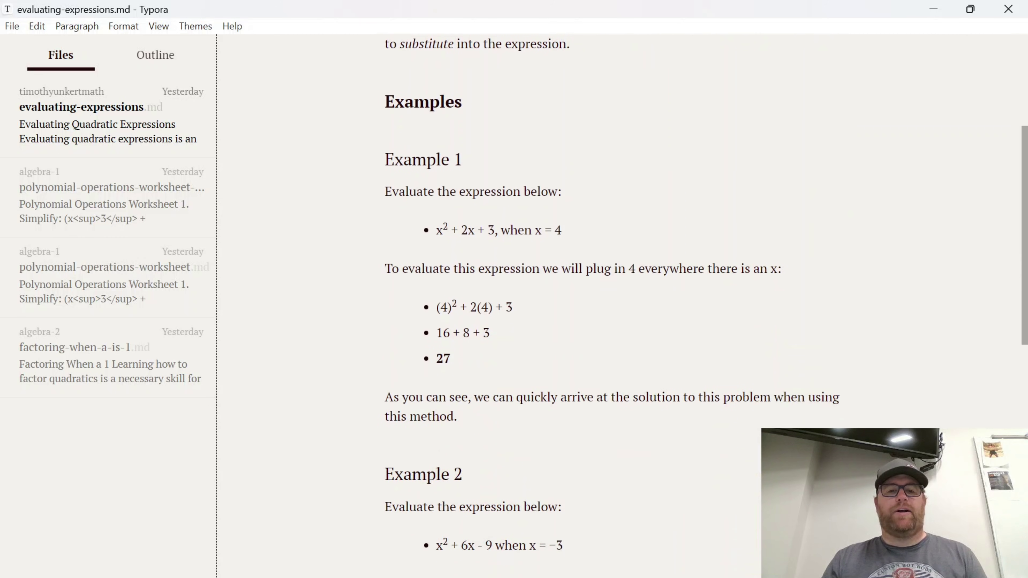
scroll(607, 303, "down", 5)
key("ctrl+Home")
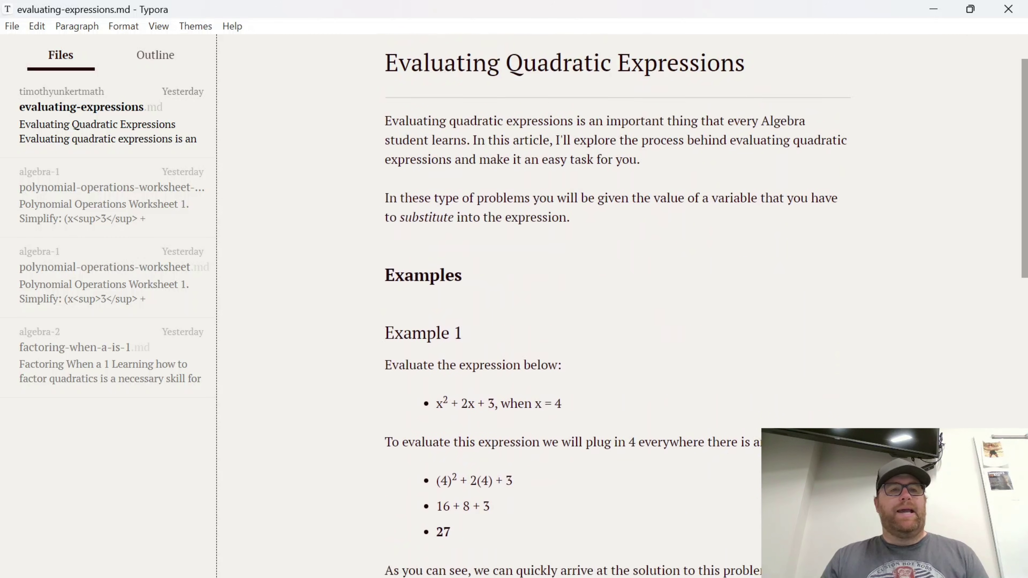
left_click(197, 26)
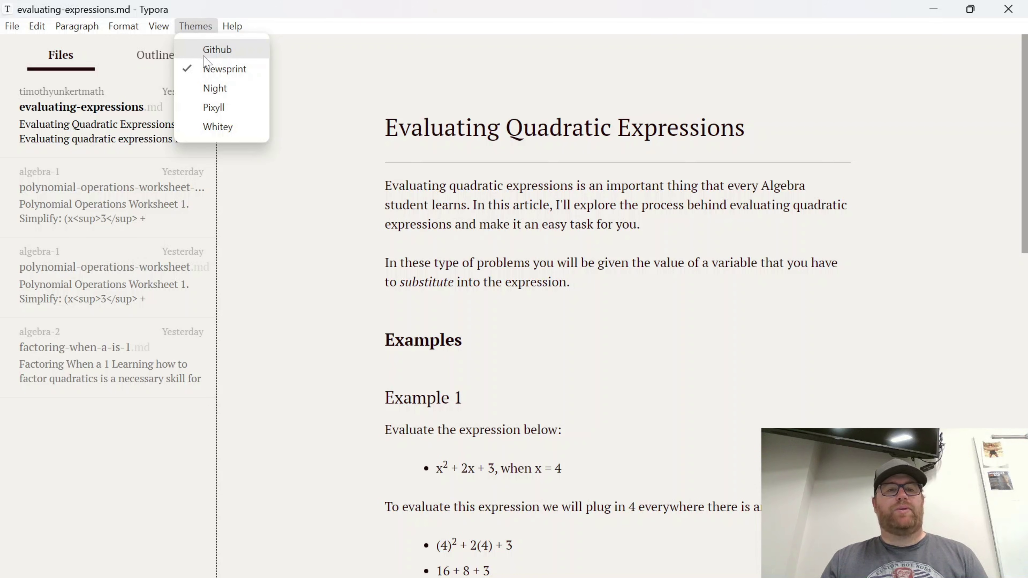
Preview the Github, Night, Pixyll and Whitey themes in turn, then switch back to Newsprint
left_click(221, 51)
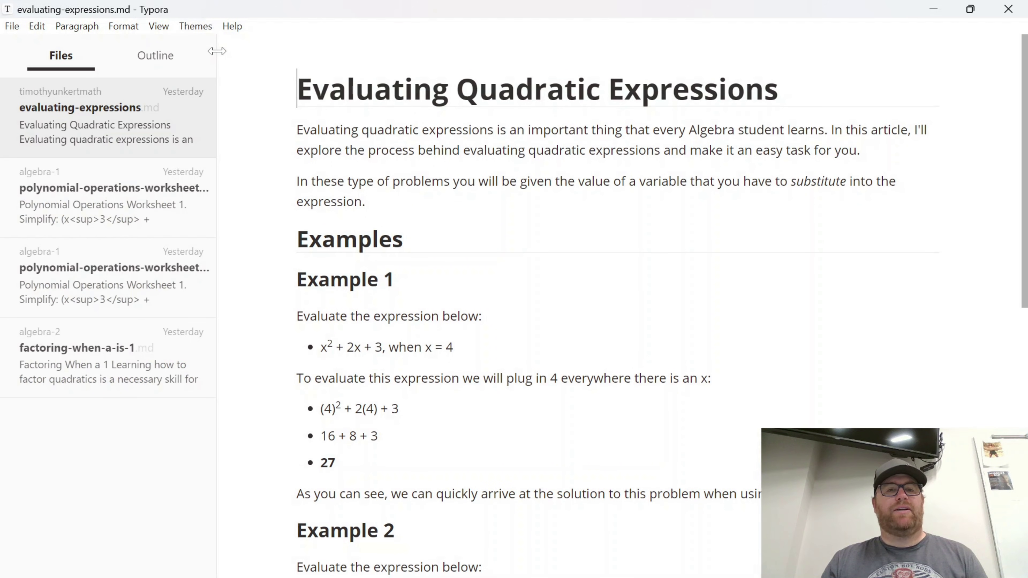
left_click(185, 27)
left_click(211, 87)
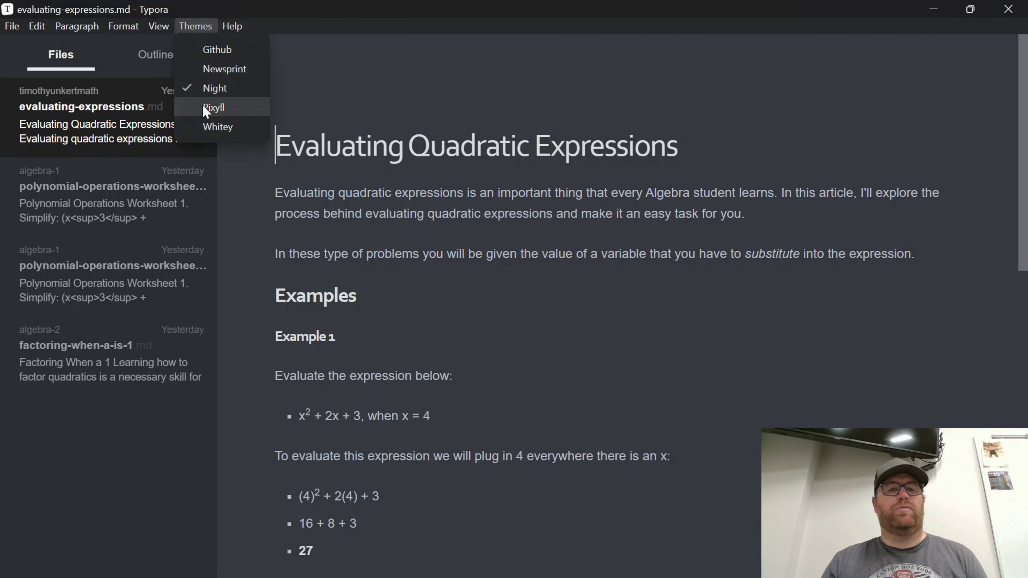
left_click(212, 107)
left_click(195, 26)
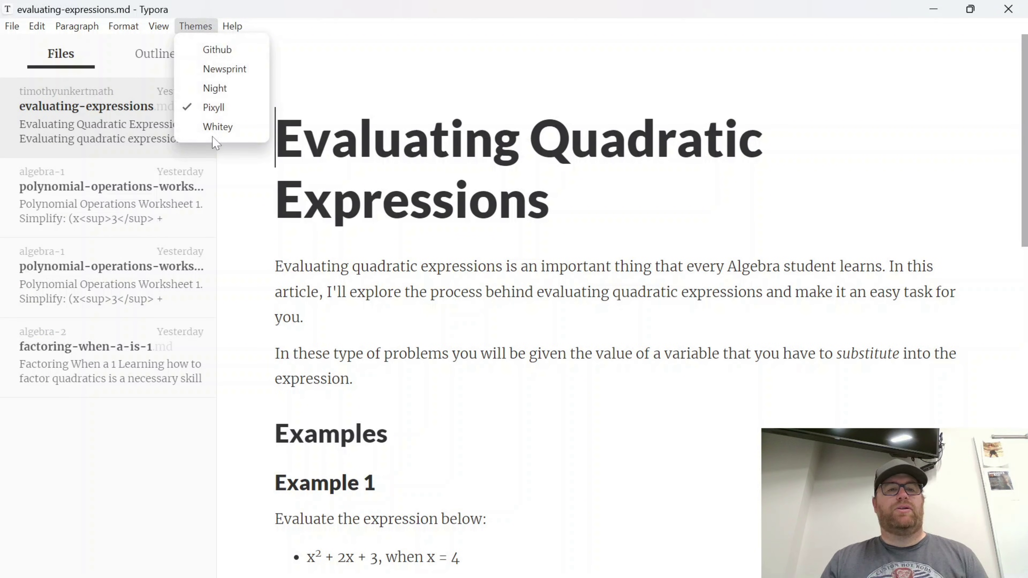
left_click(212, 129)
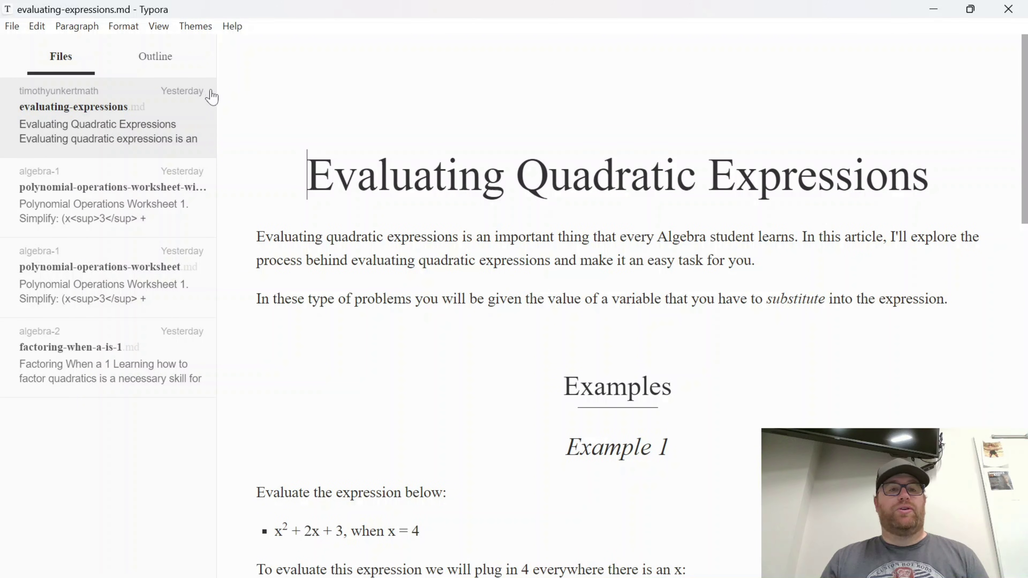
left_click(198, 26)
left_click(218, 69)
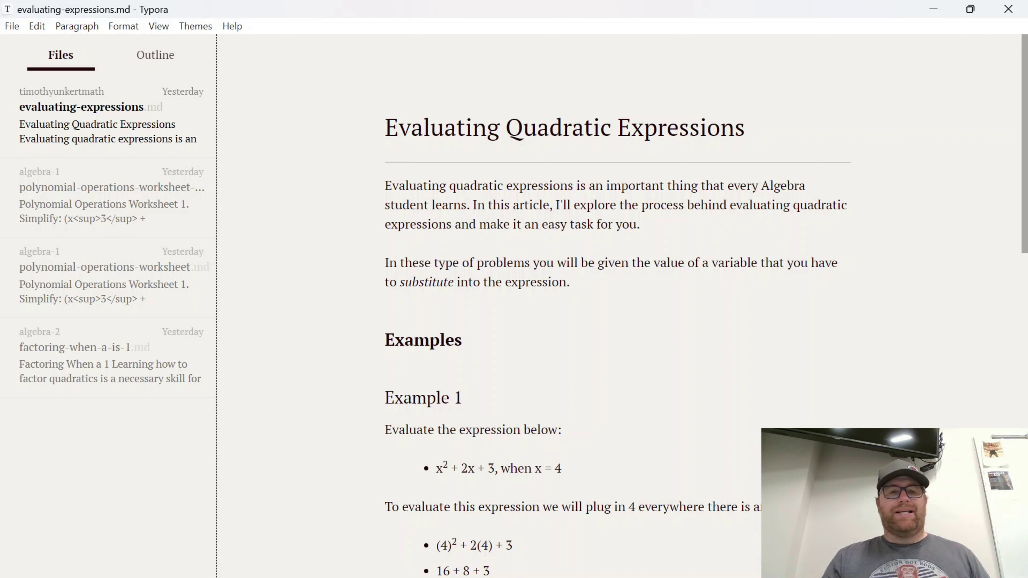
Open File > Preferences and show the Appearance settings for themes
left_click(12, 27)
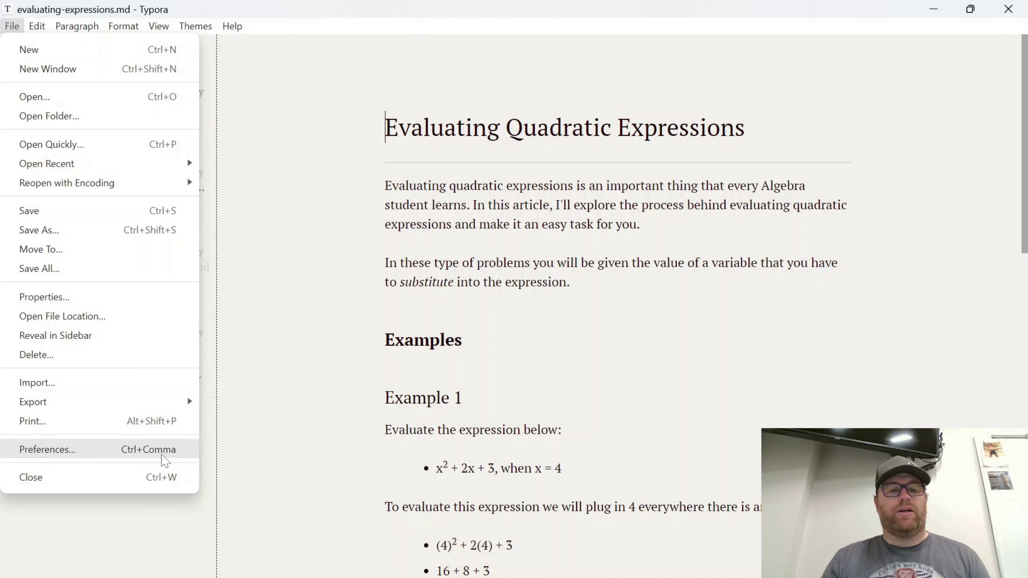
left_click(79, 454)
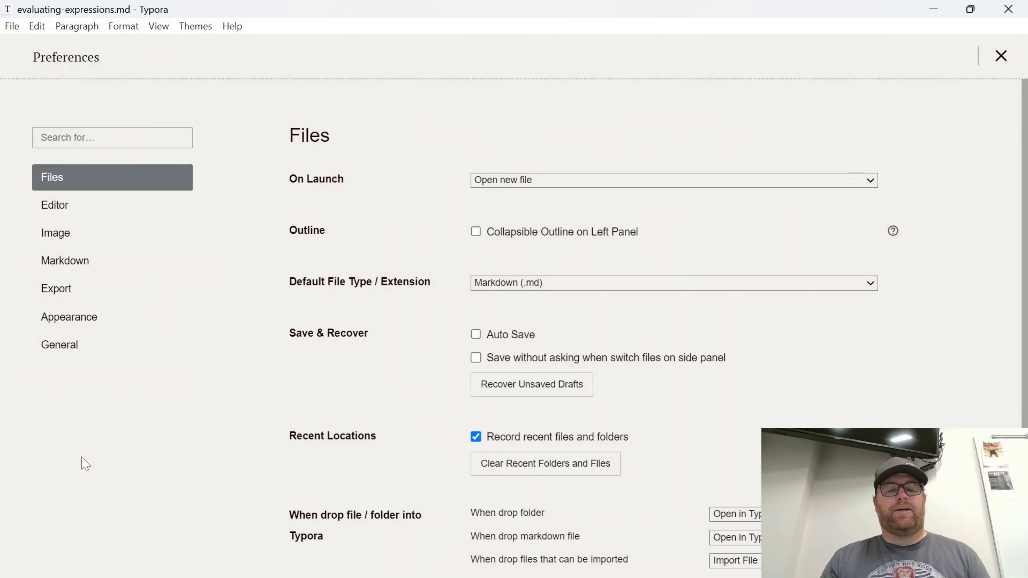
left_click(57, 324)
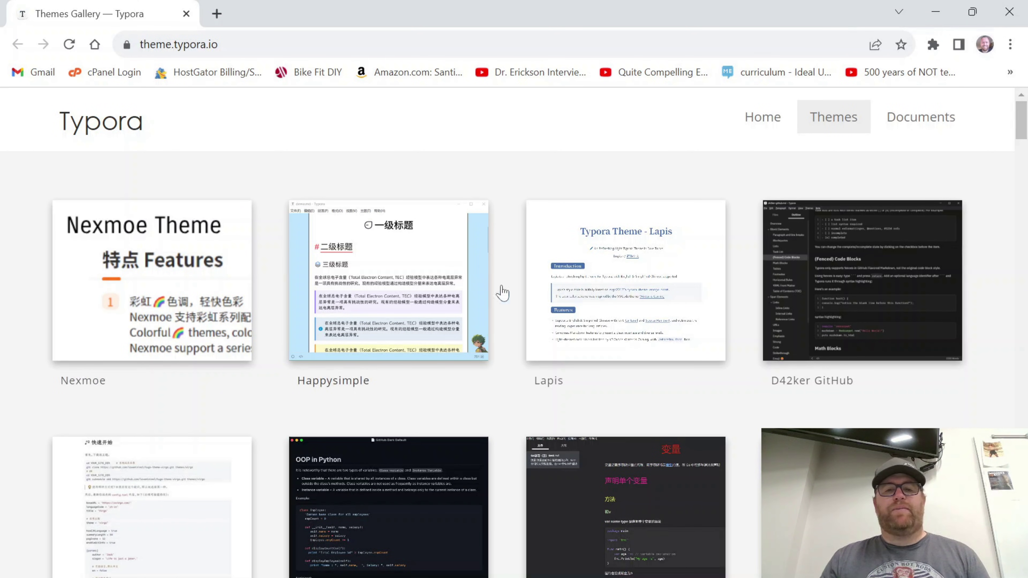
Download the GitHub Dark Themes package (Typora-GitHub-Themes-main.zip) from the themes gallery
scroll(787, 299, "down", 5)
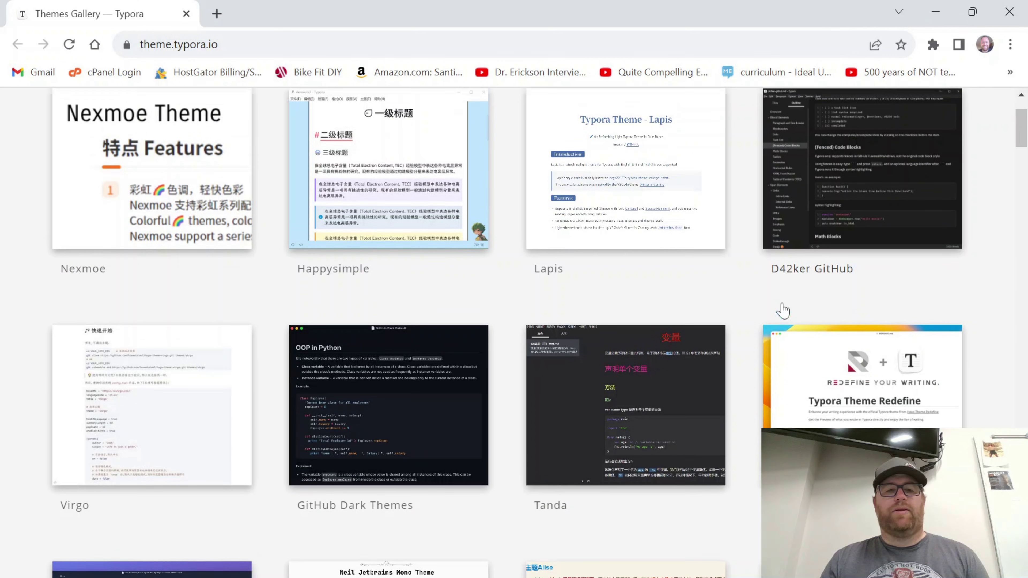
scroll(782, 311, "down", 2)
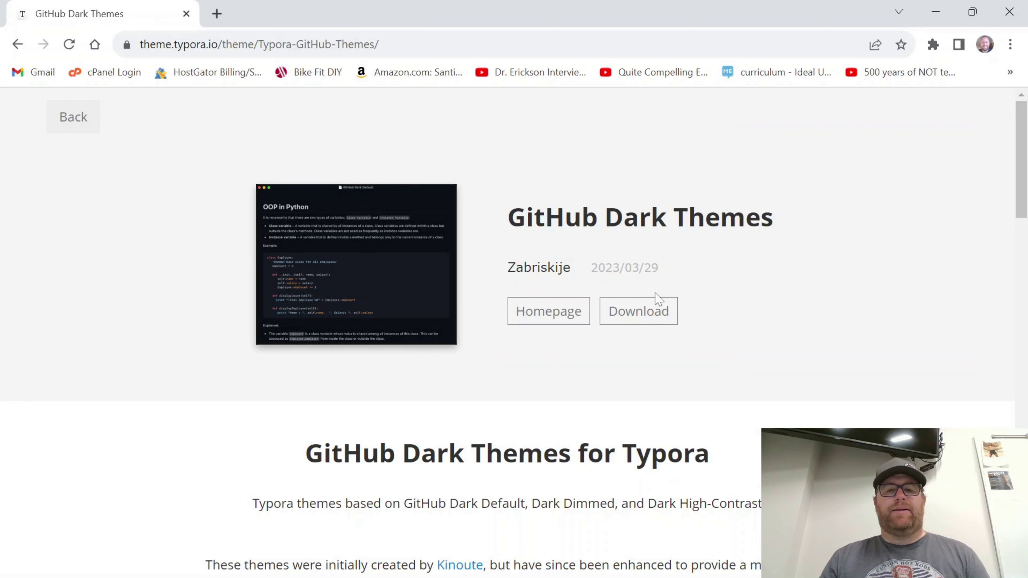
left_click(631, 311)
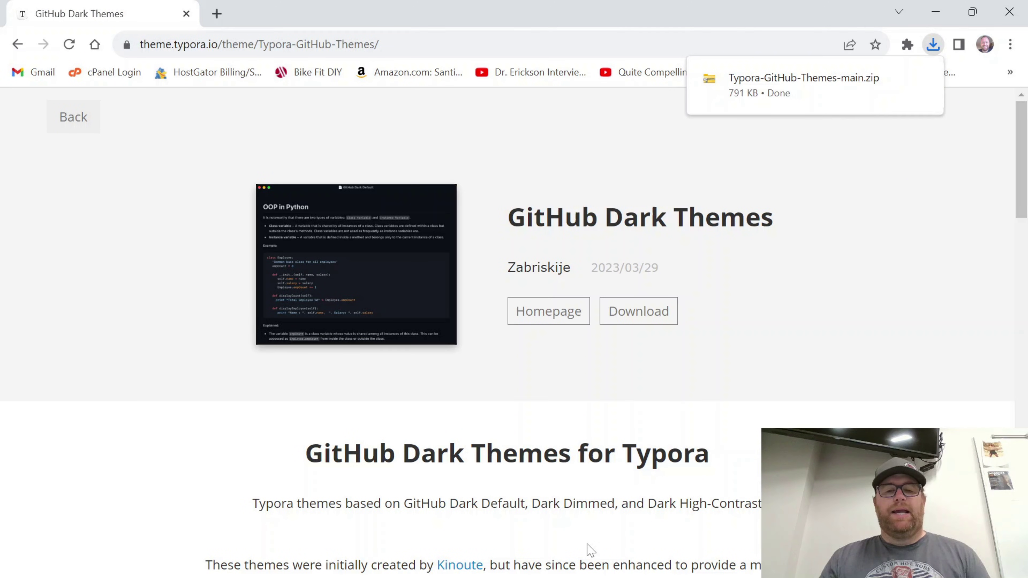
key("super+e")
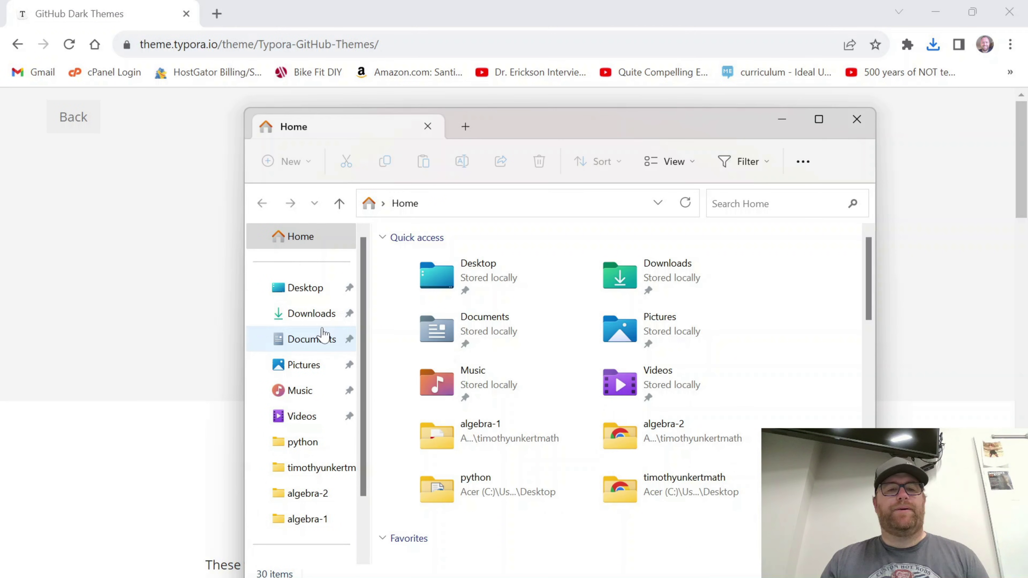
Extract Typora-GitHub-Themes-main.zip in Downloads into its suggested folder
left_click(313, 318)
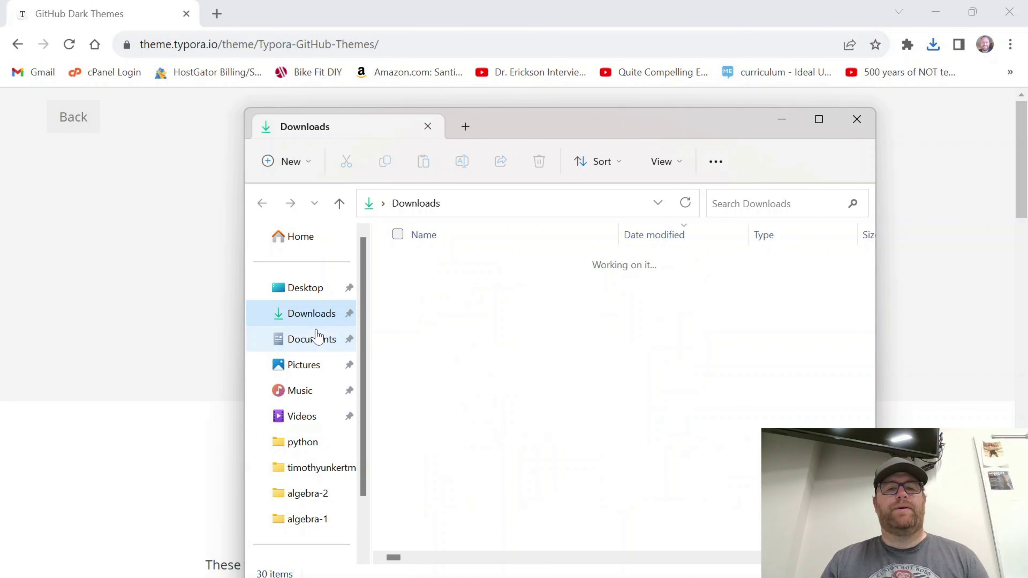
left_click(472, 288)
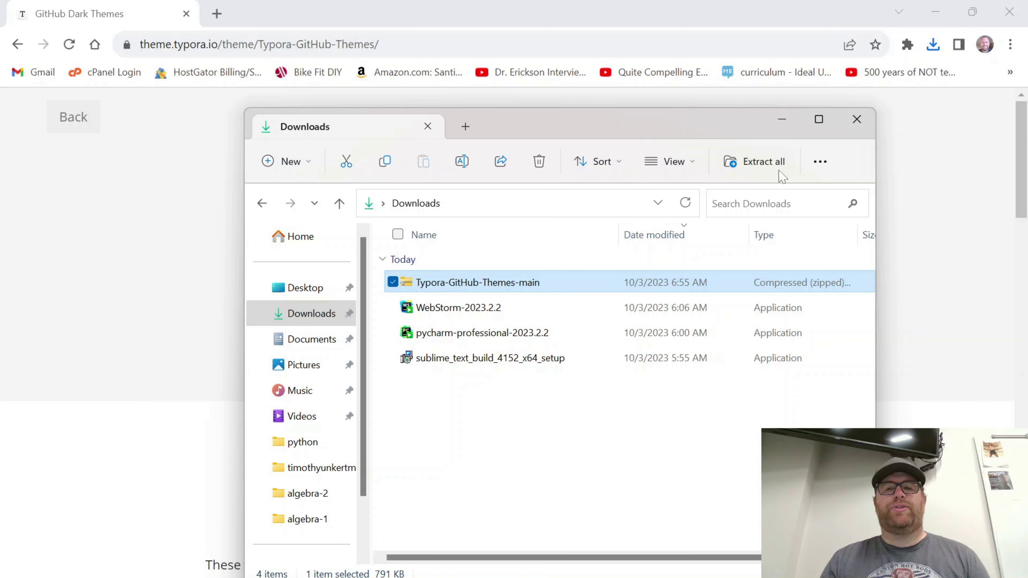
left_click(756, 163)
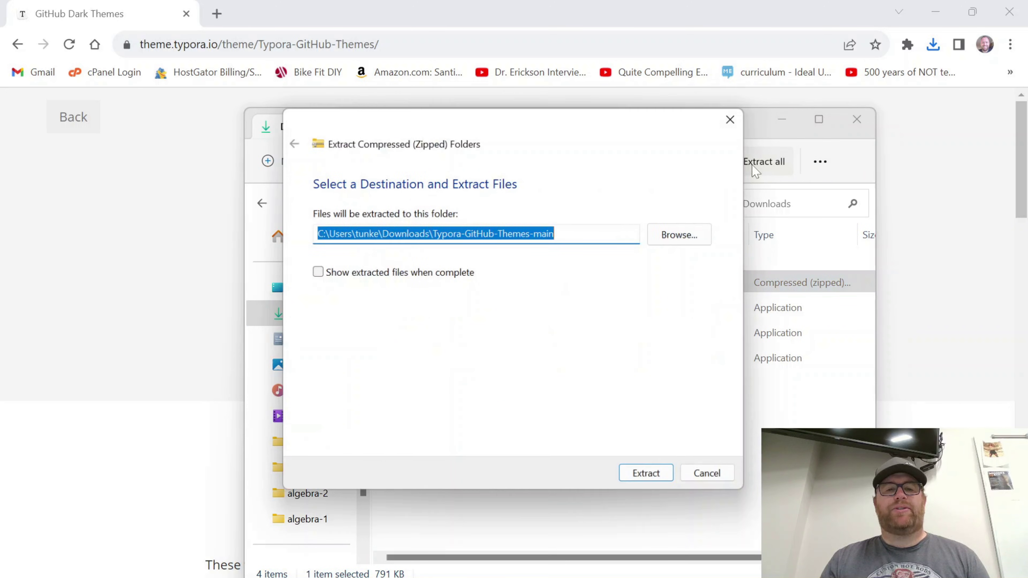
left_click(640, 479)
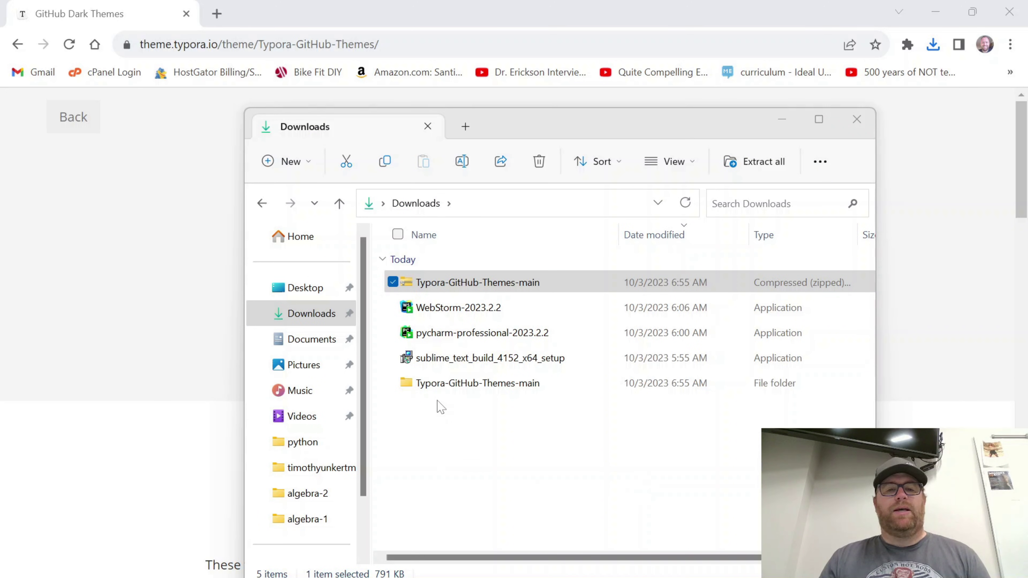
Copy the inner Typora-GitHub-Themes-main folder from the extracted folder
double_click(445, 384)
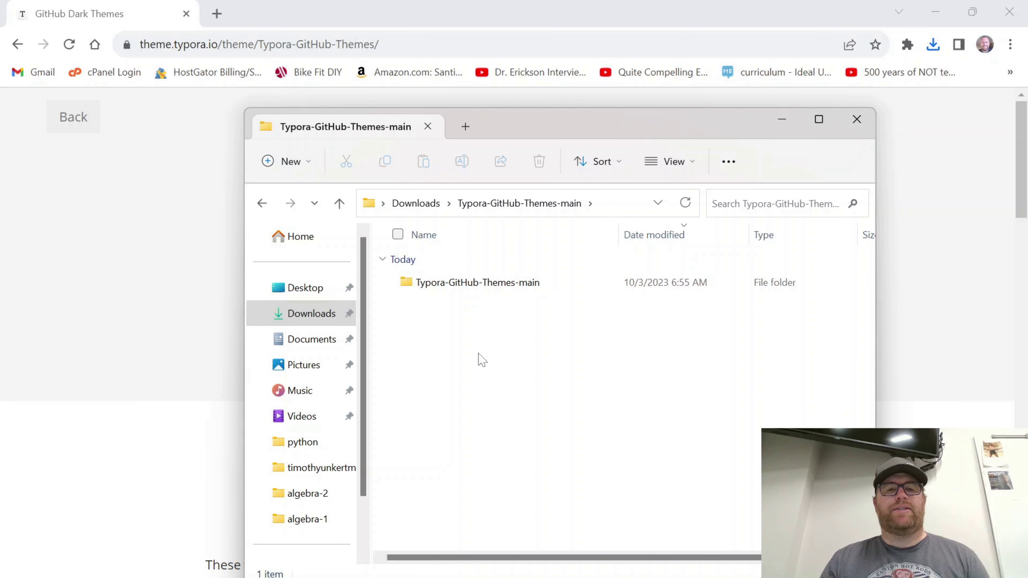
left_click(453, 289)
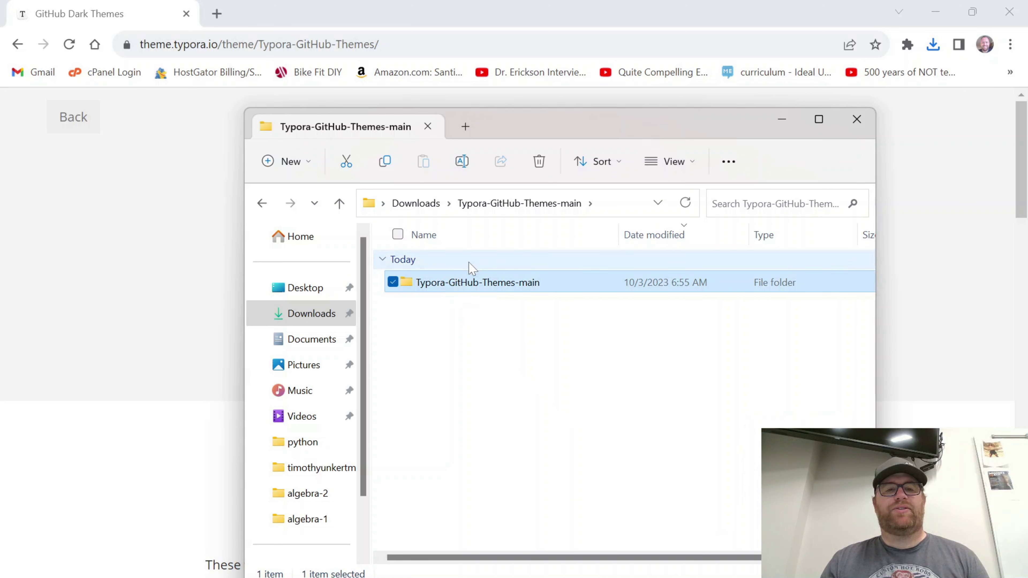
left_click(385, 165)
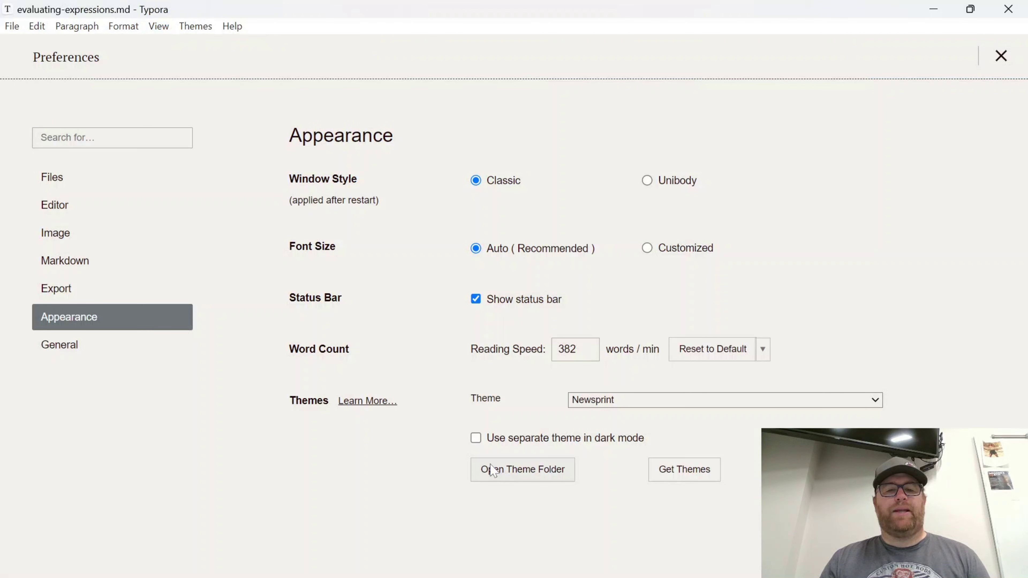
Paste the GitHub themes folder into Typora's themes folder and open it, dismissing the antivirus alert
left_click(517, 472)
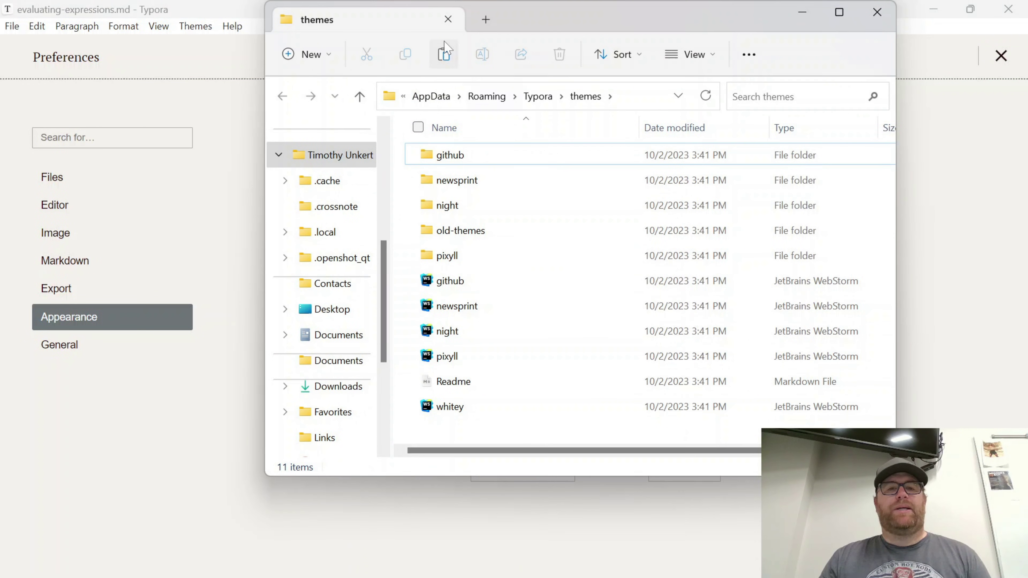
left_click(444, 56)
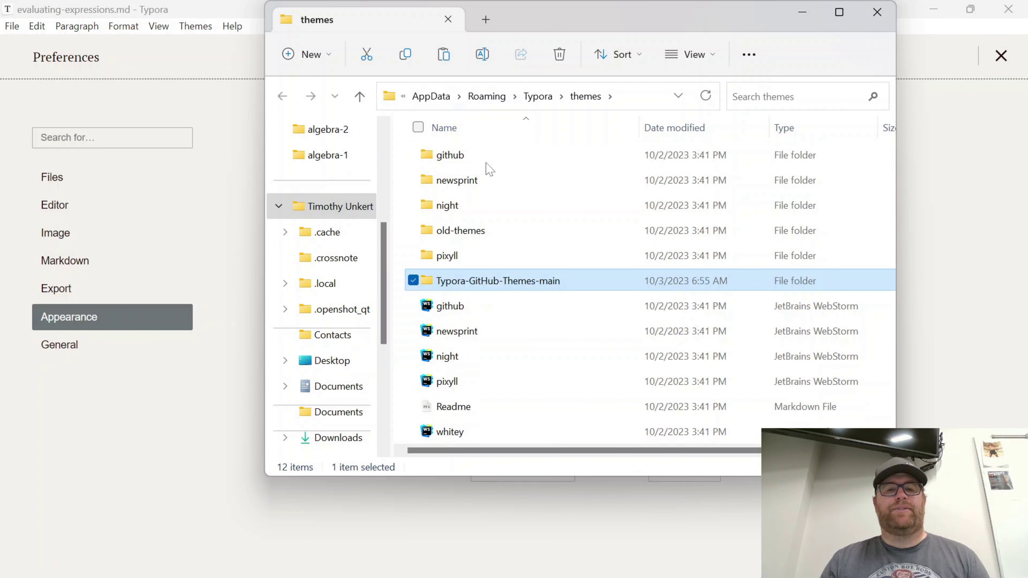
double_click(505, 286)
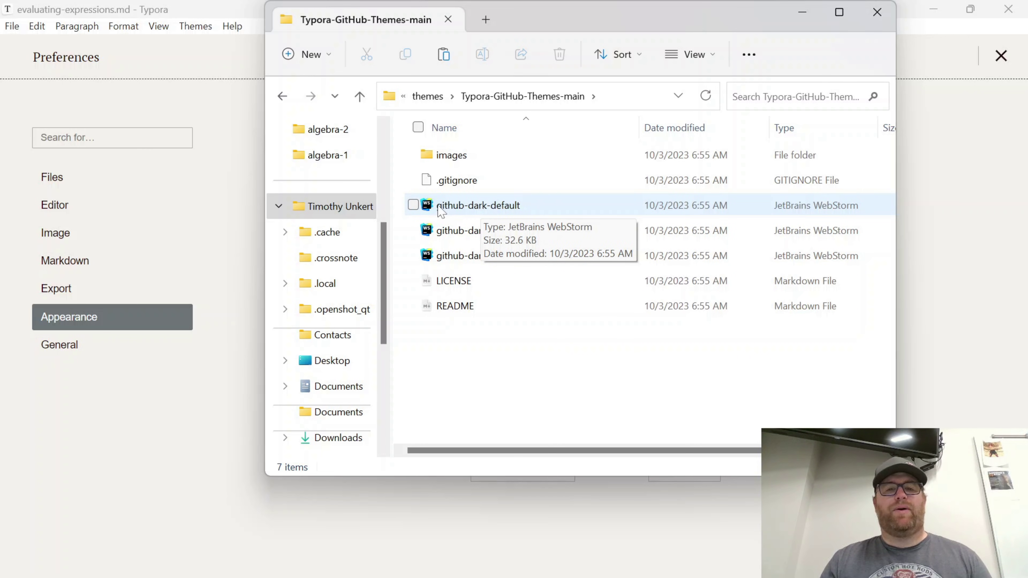
scroll(583, 450, "right", 3)
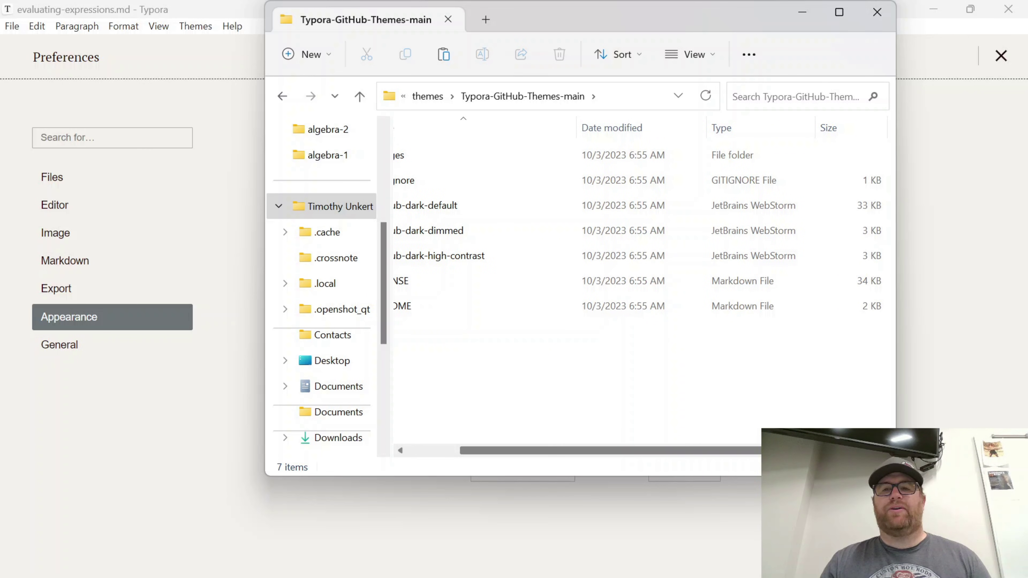
scroll(711, 454, "left", 3)
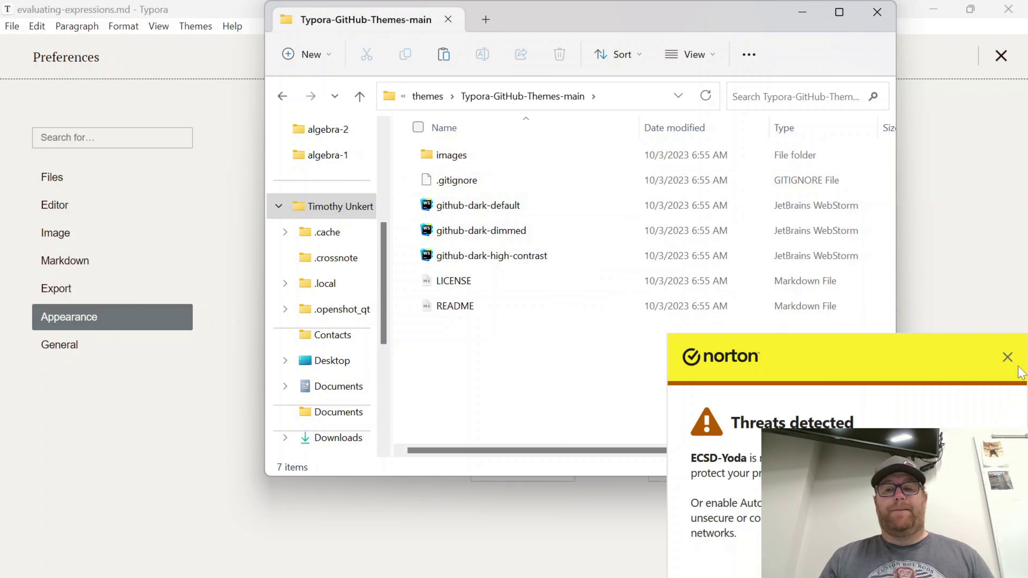
left_click(1007, 358)
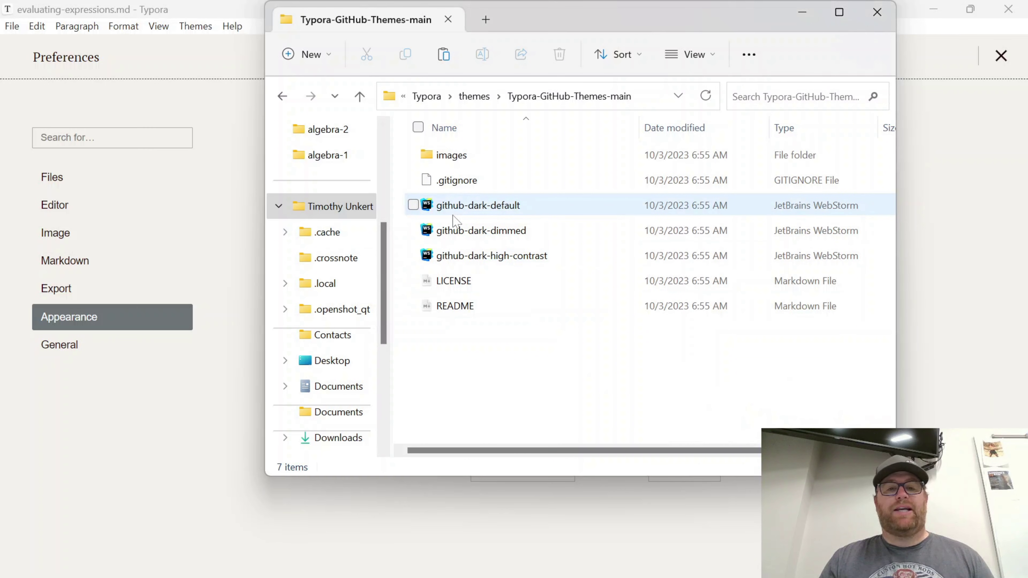
Copy the github-dark-default, -dimmed and -high-contrast files up into themes, then close Explorer
left_click(461, 206)
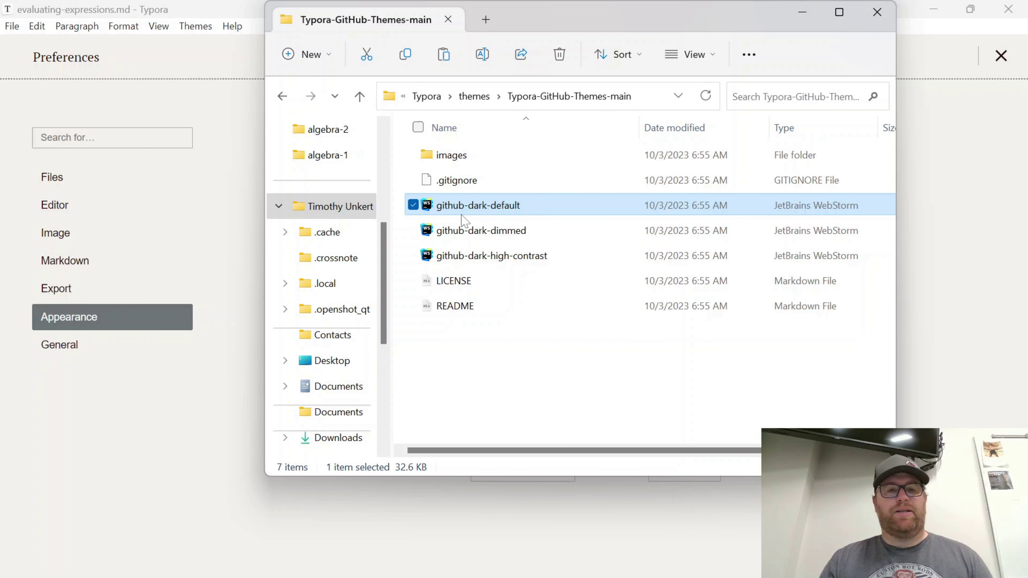
left_click(466, 231, "ctrl")
left_click(495, 256, "ctrl")
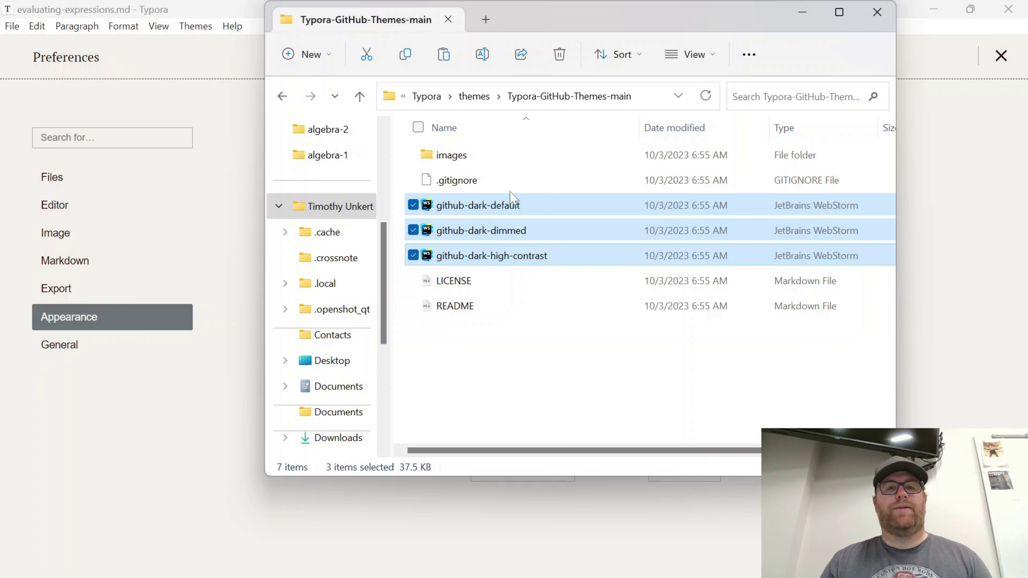
left_click(404, 54)
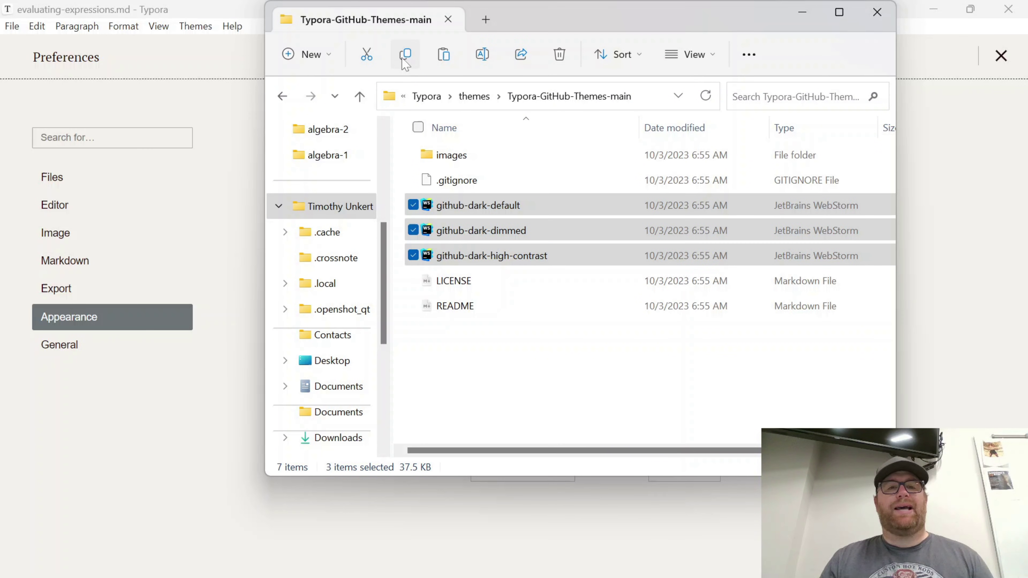
left_click(471, 102)
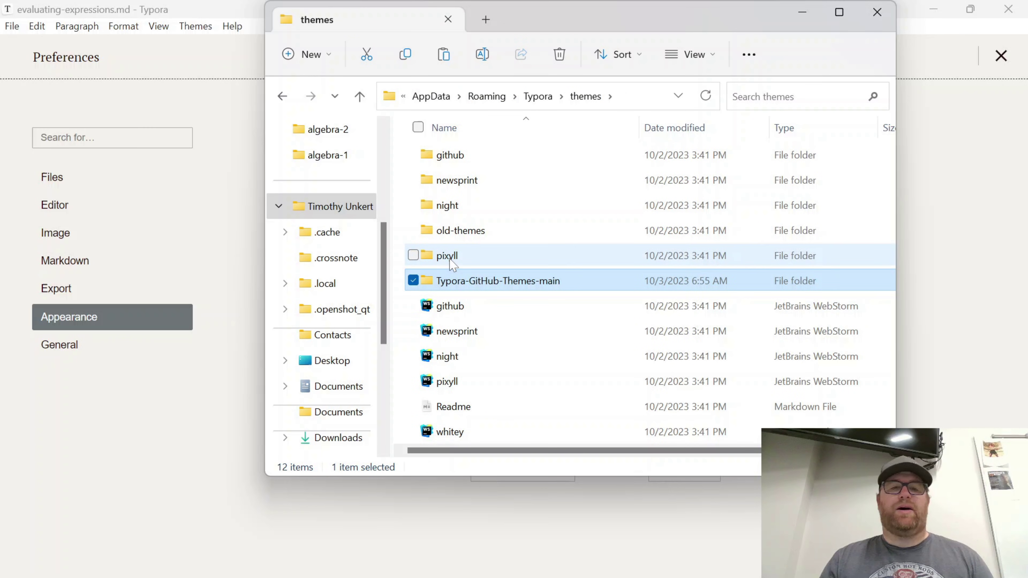
left_click(443, 55)
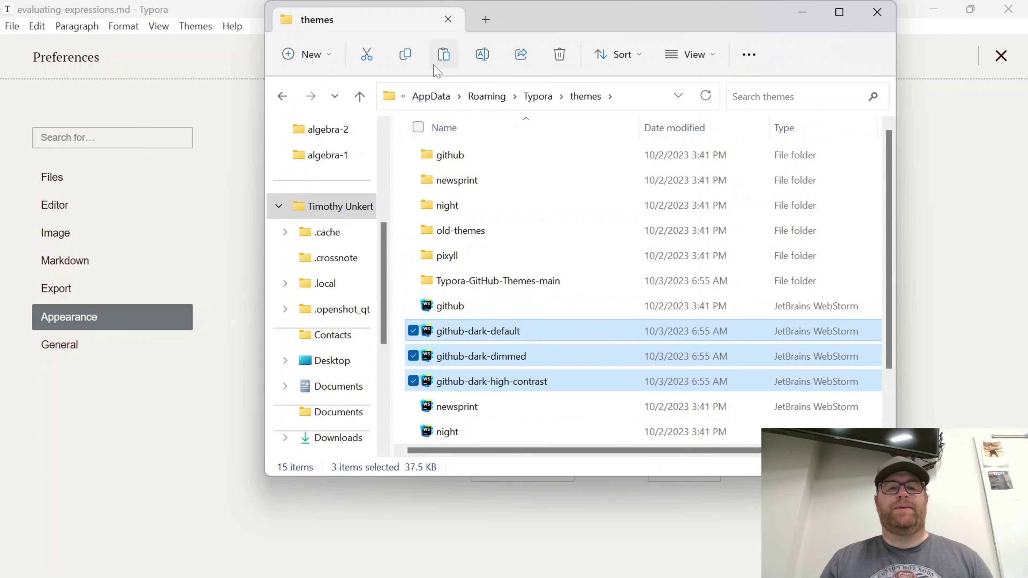
left_click(885, 17)
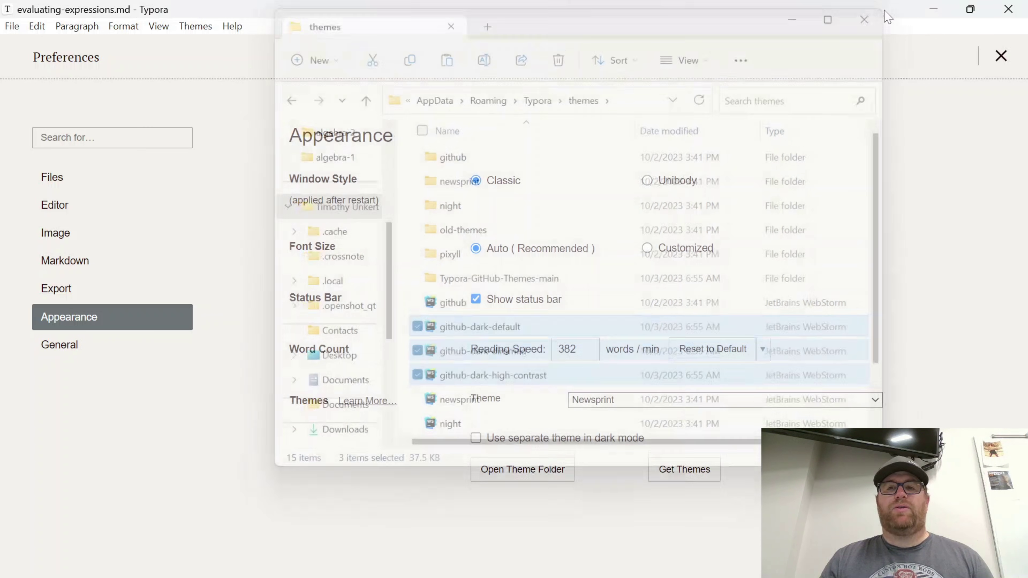
Restart Typora and confirm the GitHub Dark themes now appear in the theme list
left_click(1008, 8)
left_click(857, 120)
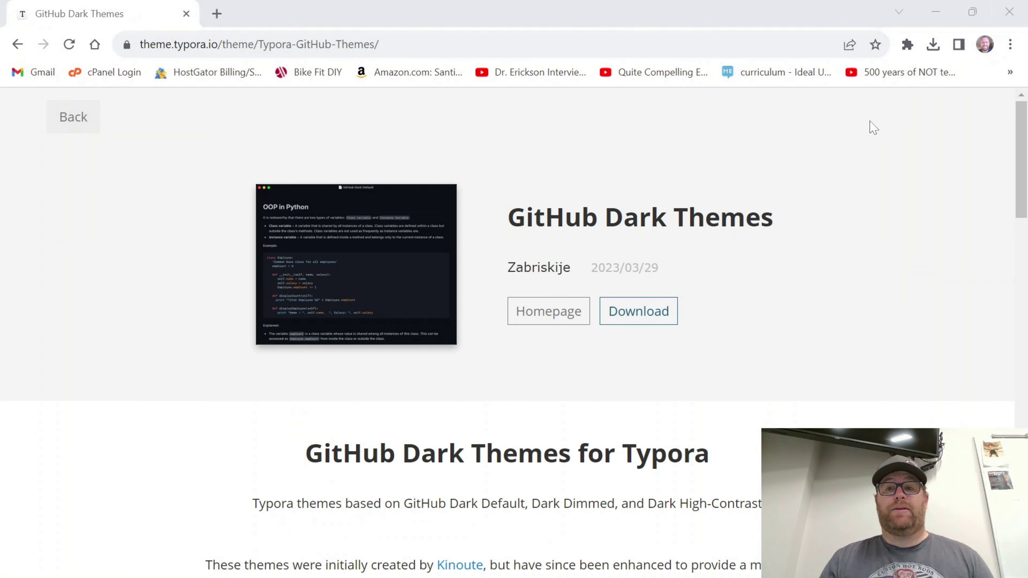
left_click(935, 11)
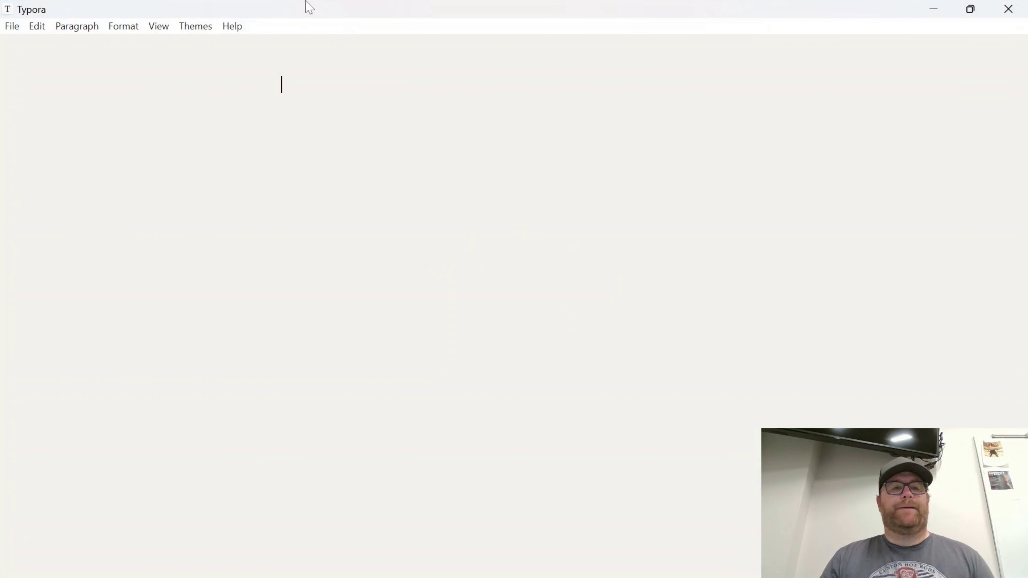
left_click(196, 26)
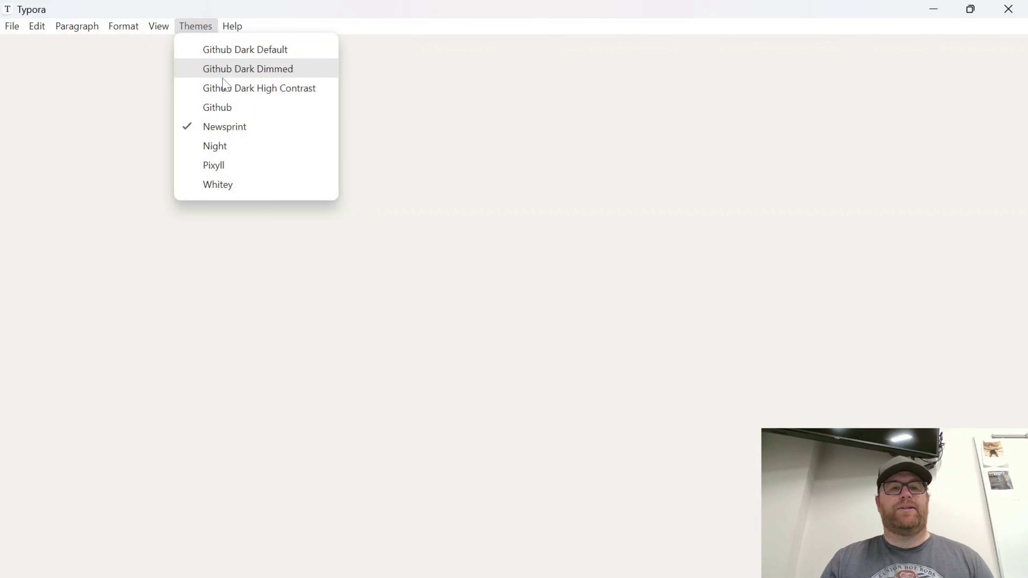
left_click(83, 171)
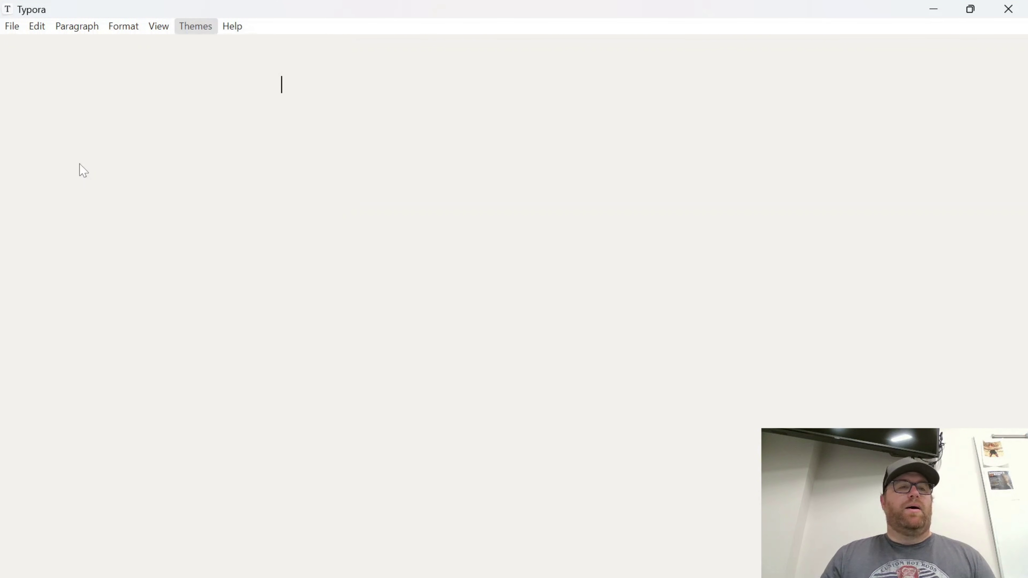
Open the algebra worksheets folder and the polynomial-operations-worksheet-with-solutions file
left_click(11, 26)
left_click(39, 111)
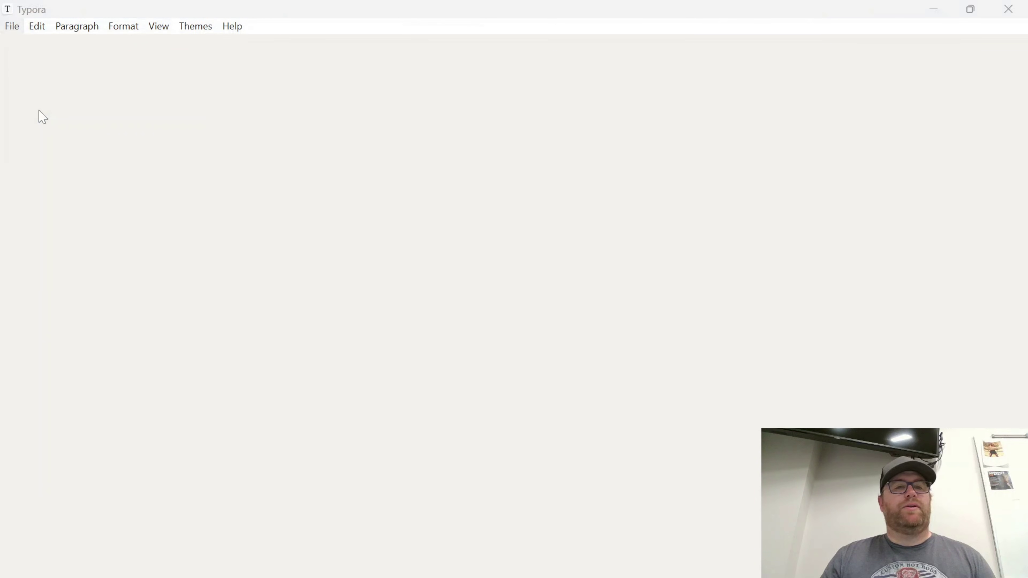
left_click(349, 375)
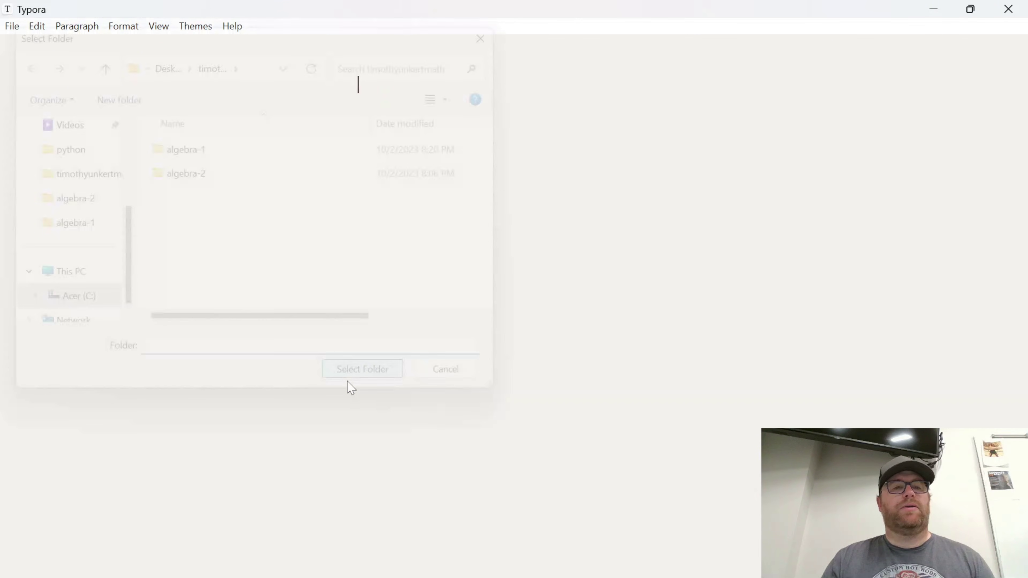
left_click(106, 146)
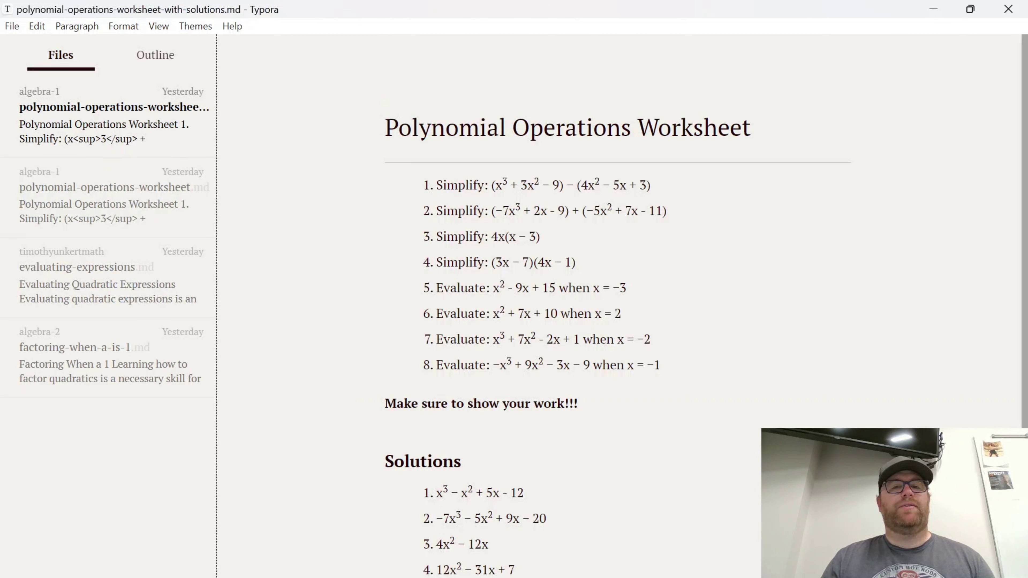
Try Github Dark Dimmed, Default and High Contrast on the worksheet, ending on Dimmed
left_click(191, 28)
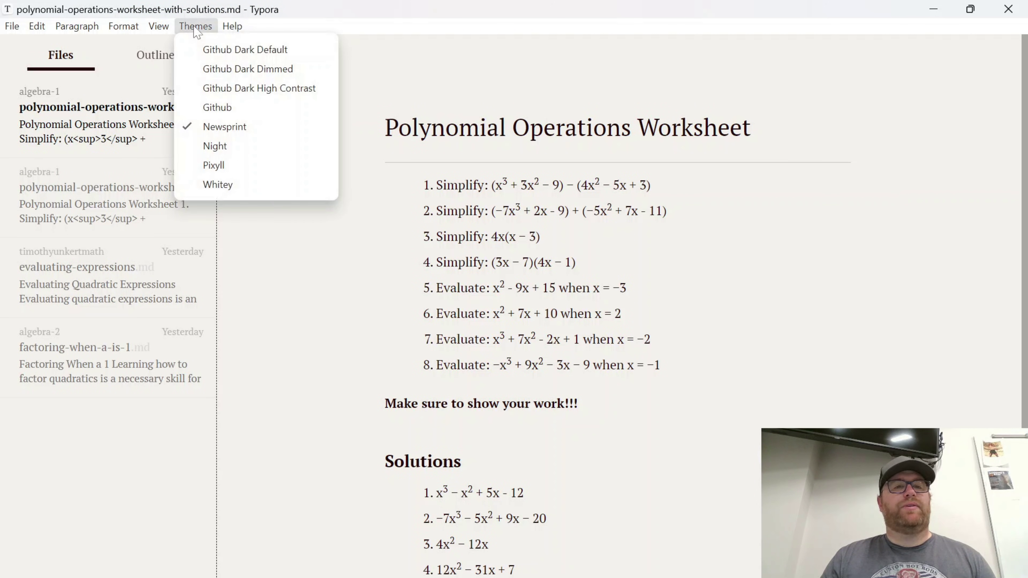
left_click(207, 68)
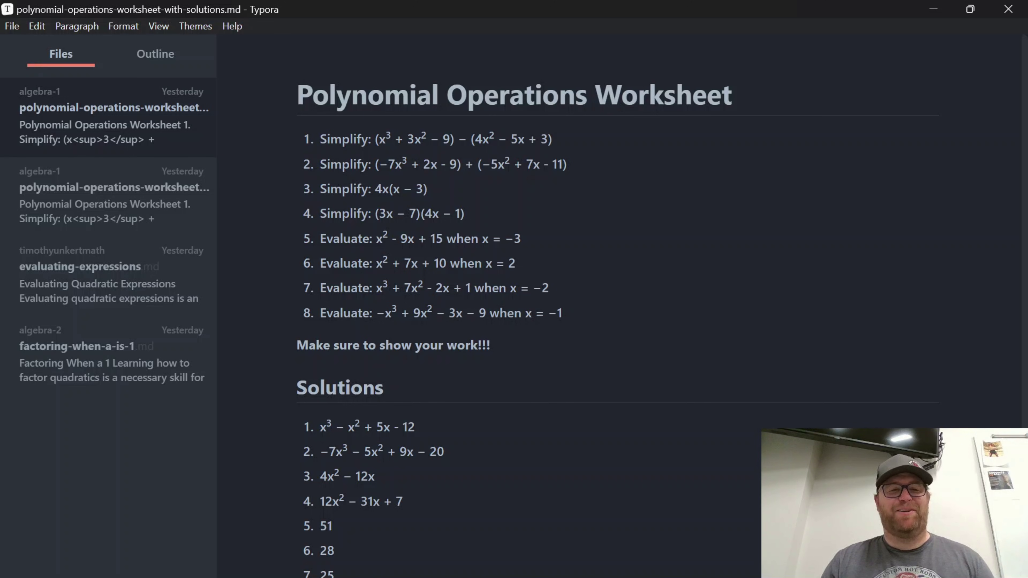
scroll(607, 304, "down", 3)
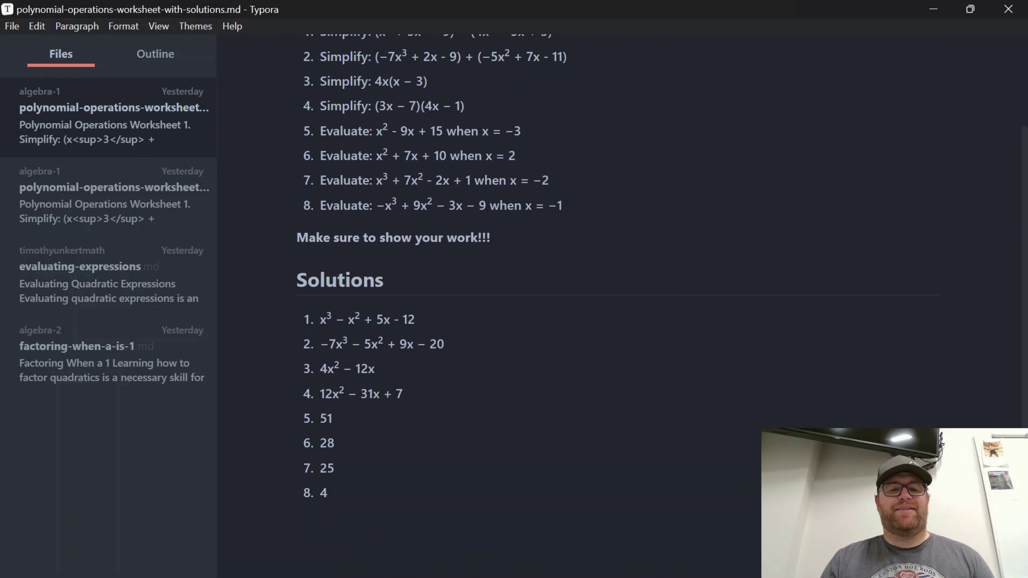
scroll(607, 303, "up", 3)
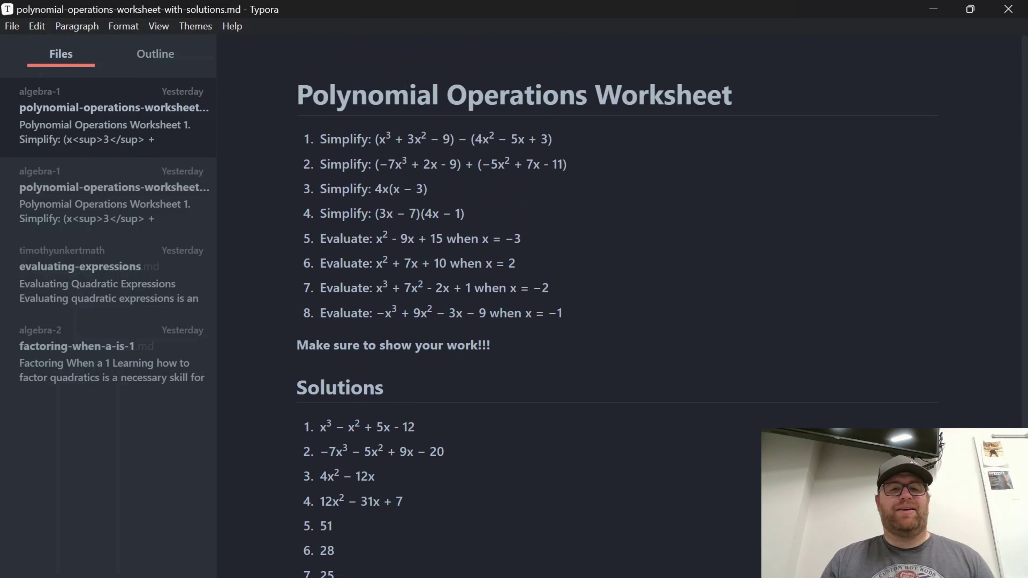
left_click(199, 29)
left_click(217, 47)
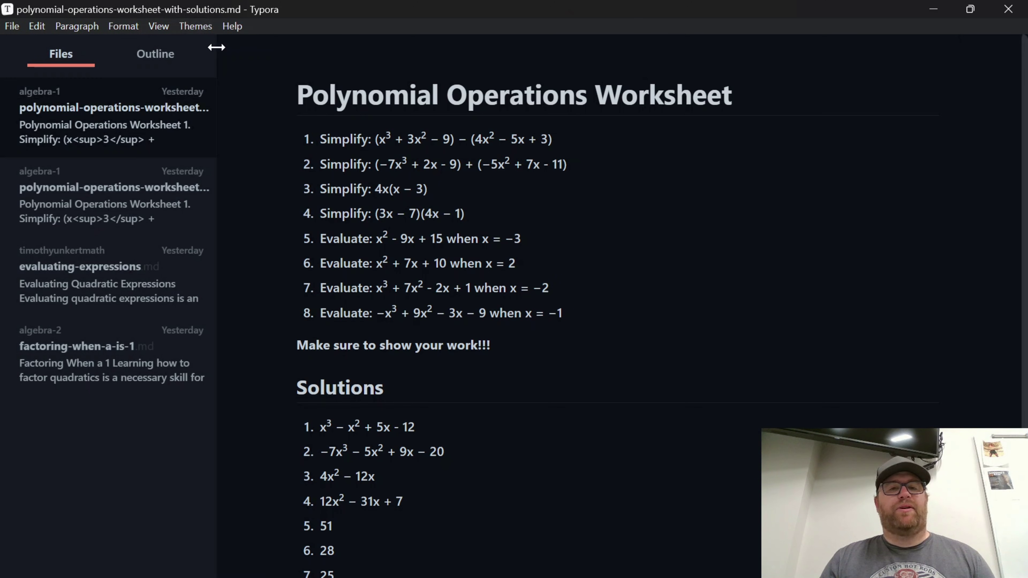
left_click(186, 29)
left_click(208, 89)
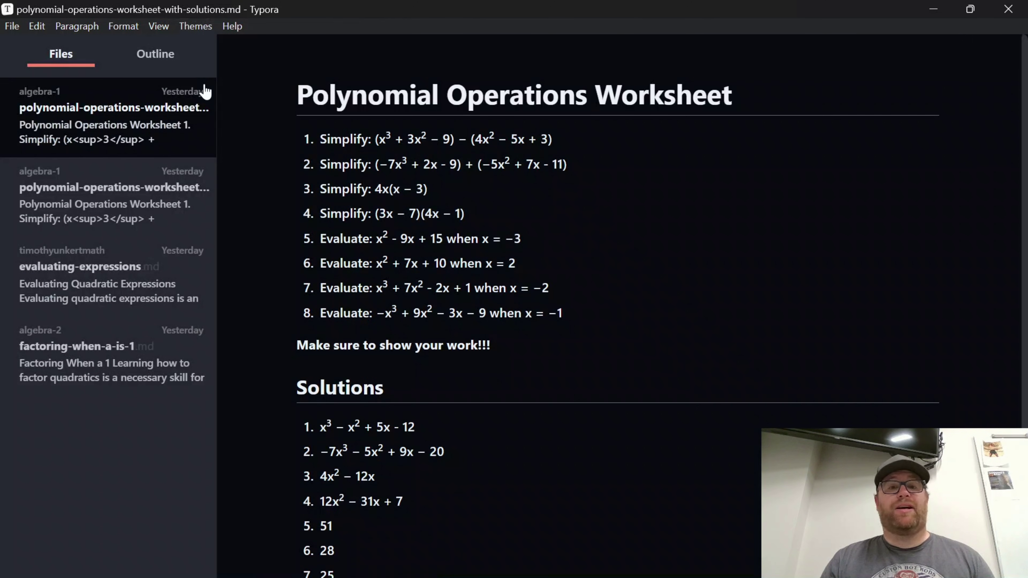
left_click(203, 28)
left_click(207, 67)
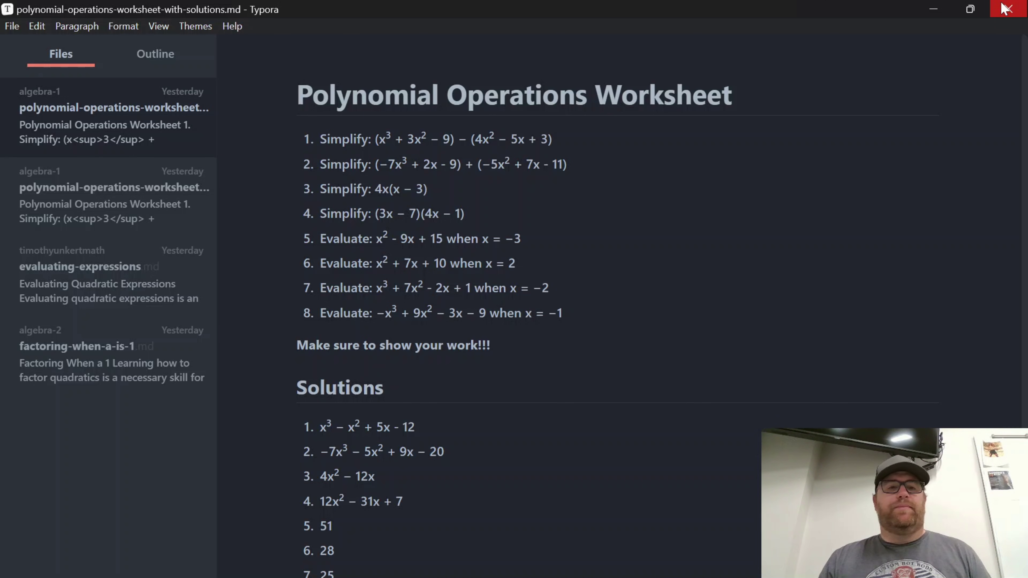
Open the Appearance preferences and the folder where Typora stores its themes
left_click(12, 27)
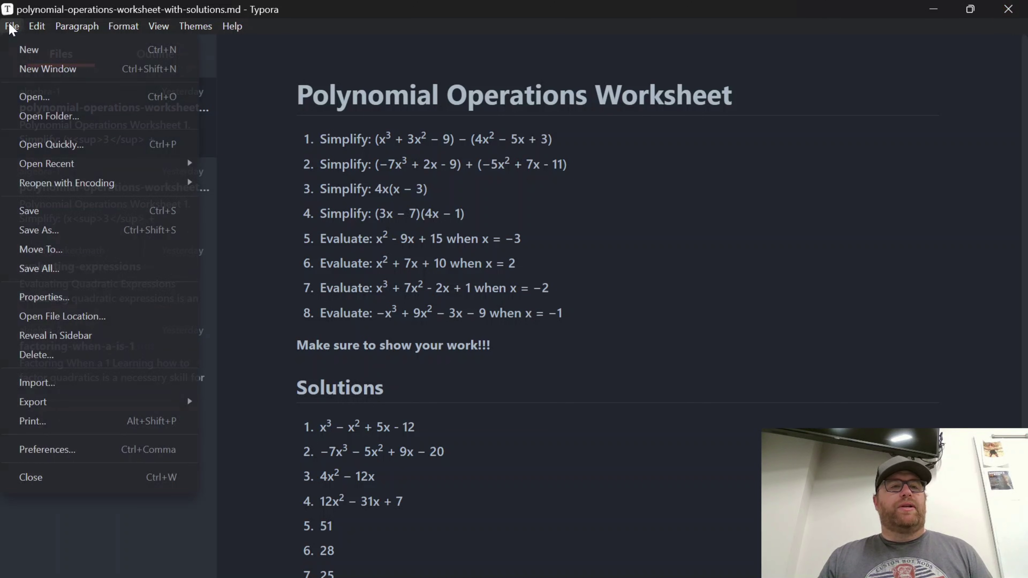
left_click(25, 449)
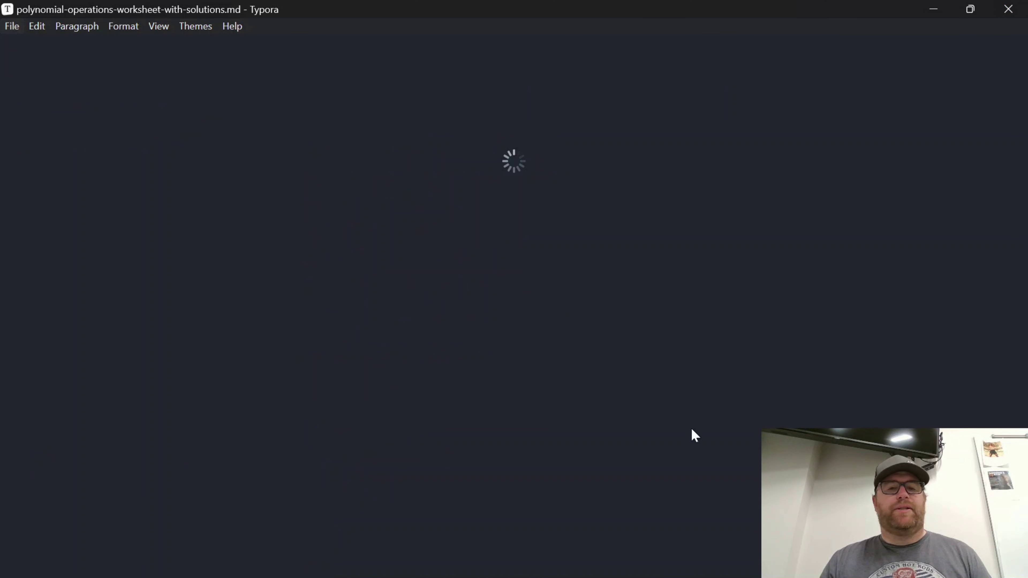
left_click(54, 341)
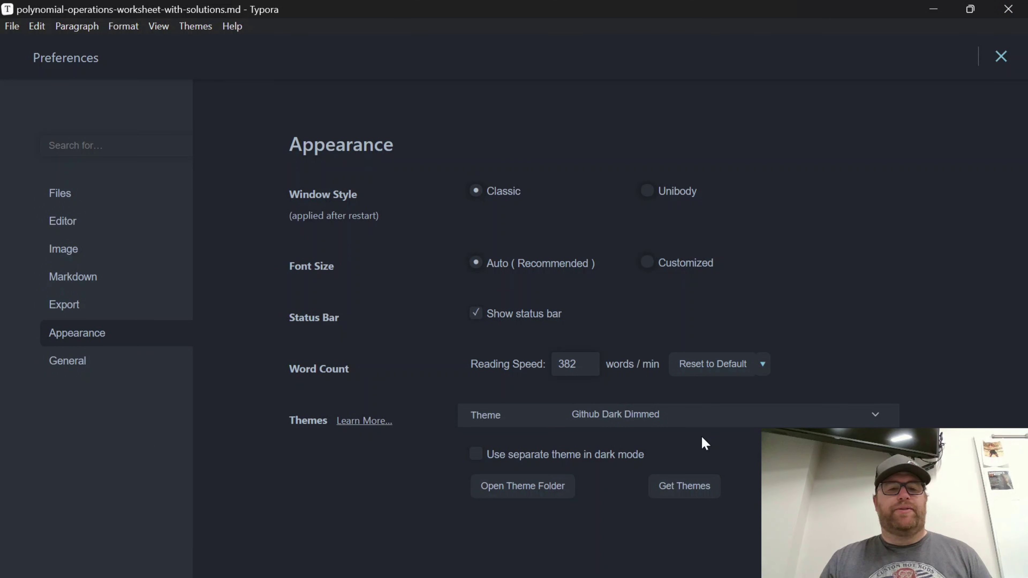
left_click(509, 492)
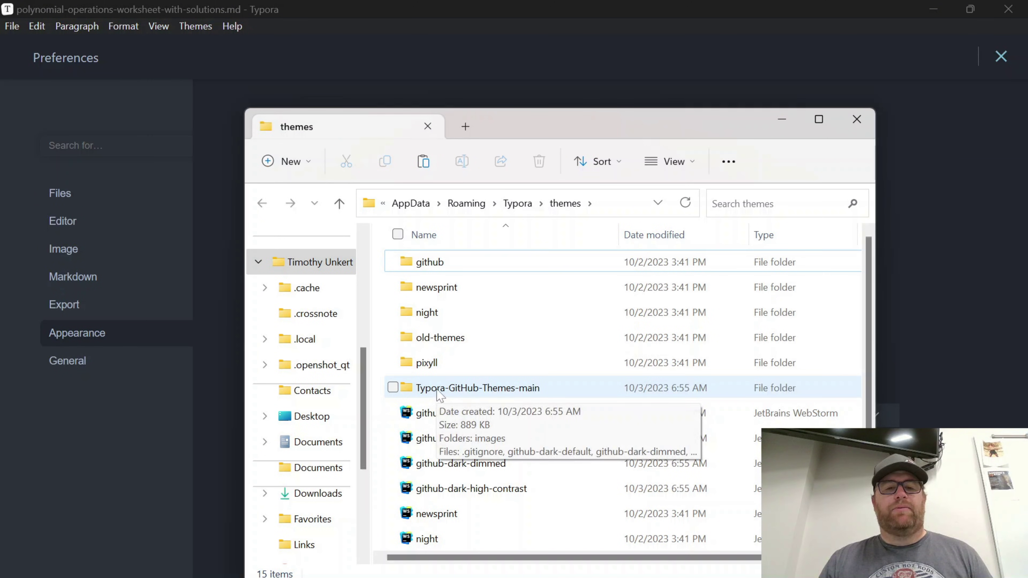
Delete the Typora-GitHub-Themes-main folder and three github-dark theme files, then close Explorer and Typora
left_click(469, 395)
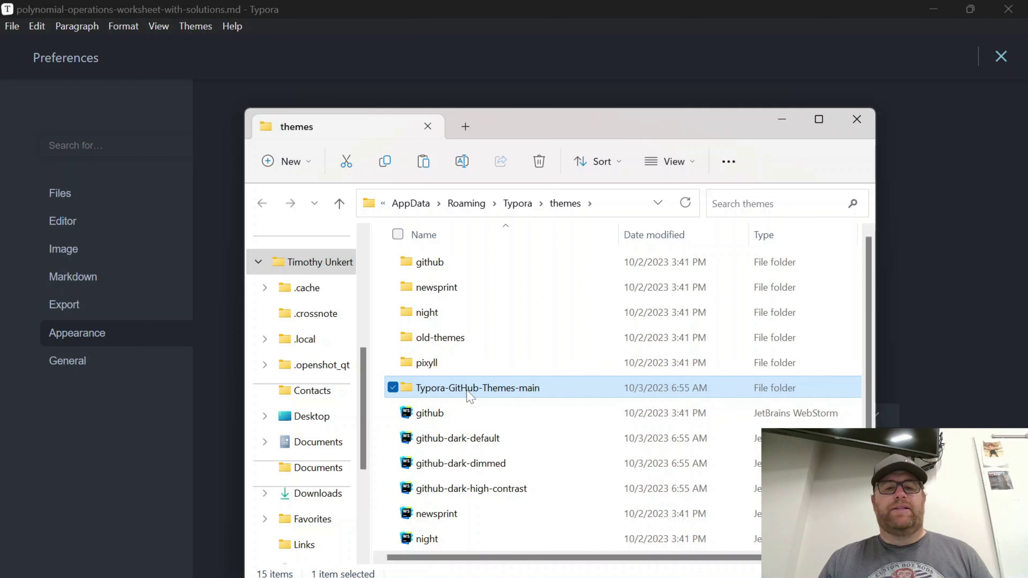
left_click(539, 164)
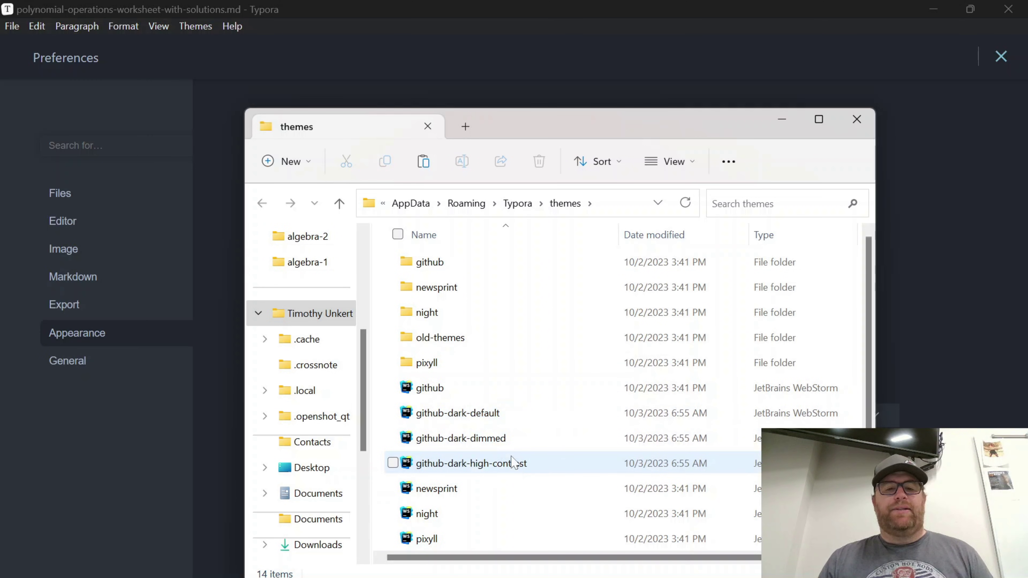
left_click(521, 417)
left_click(525, 438, "ctrl")
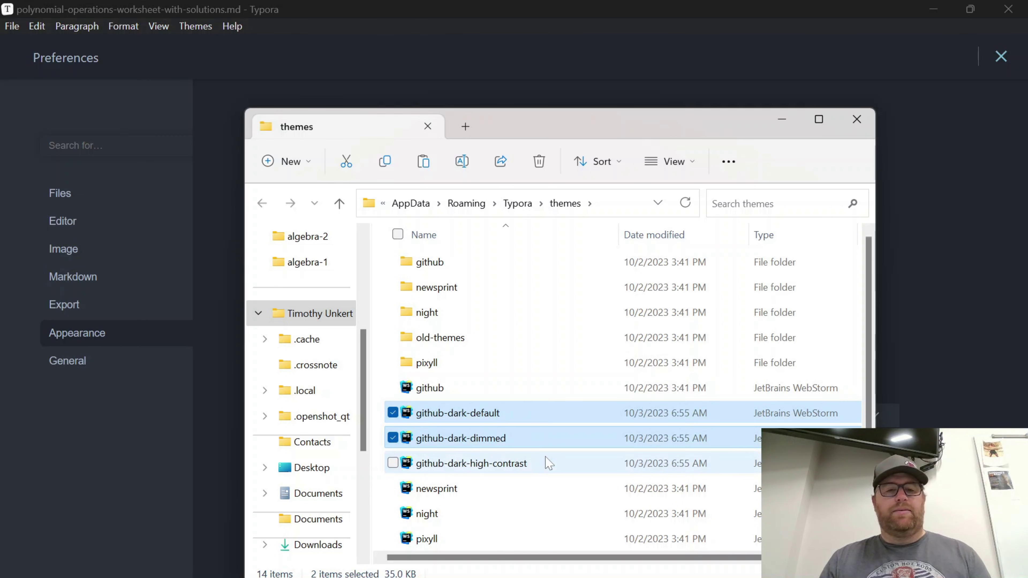
left_click(545, 465, "ctrl")
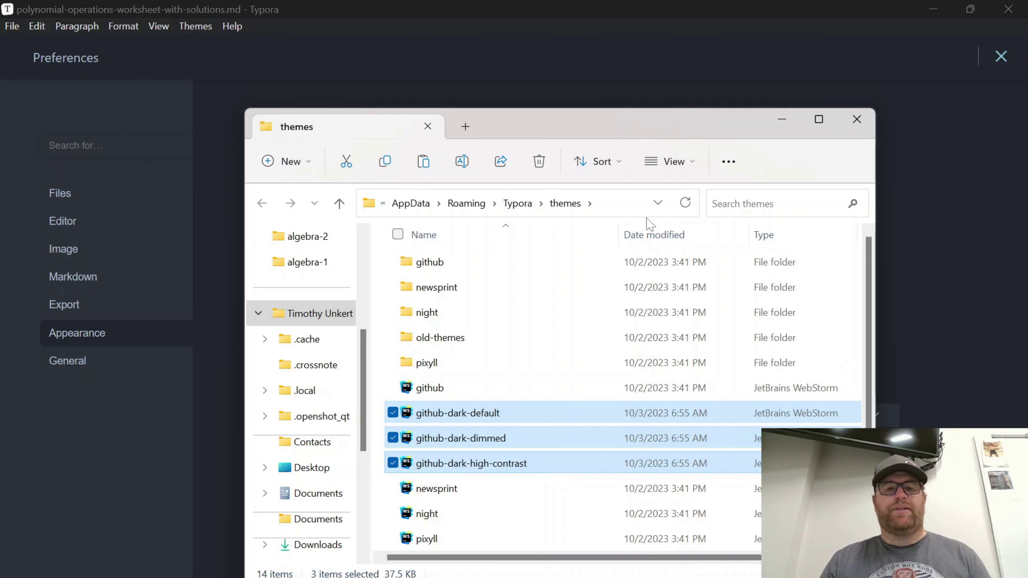
left_click(545, 167)
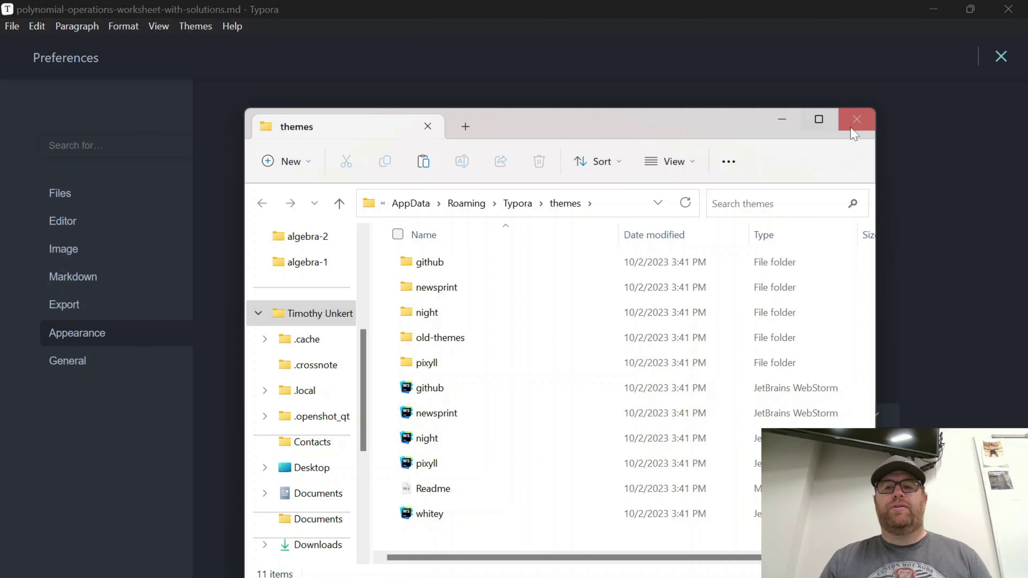
left_click(857, 119)
left_click(1008, 10)
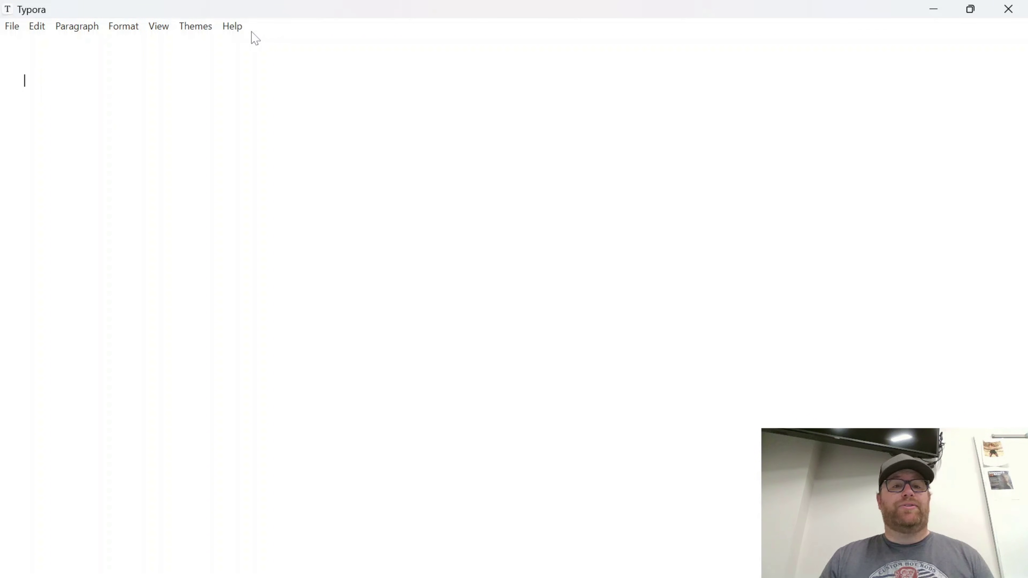
Apply Newsprint, then open the timothyunkertmath folder and its evaluating-expressions document
left_click(199, 29)
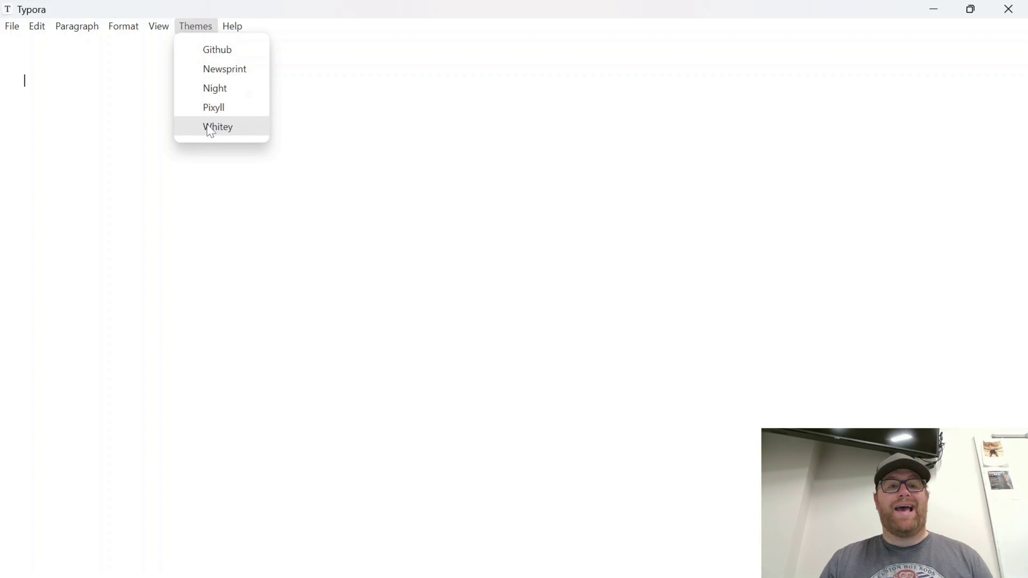
left_click(217, 75)
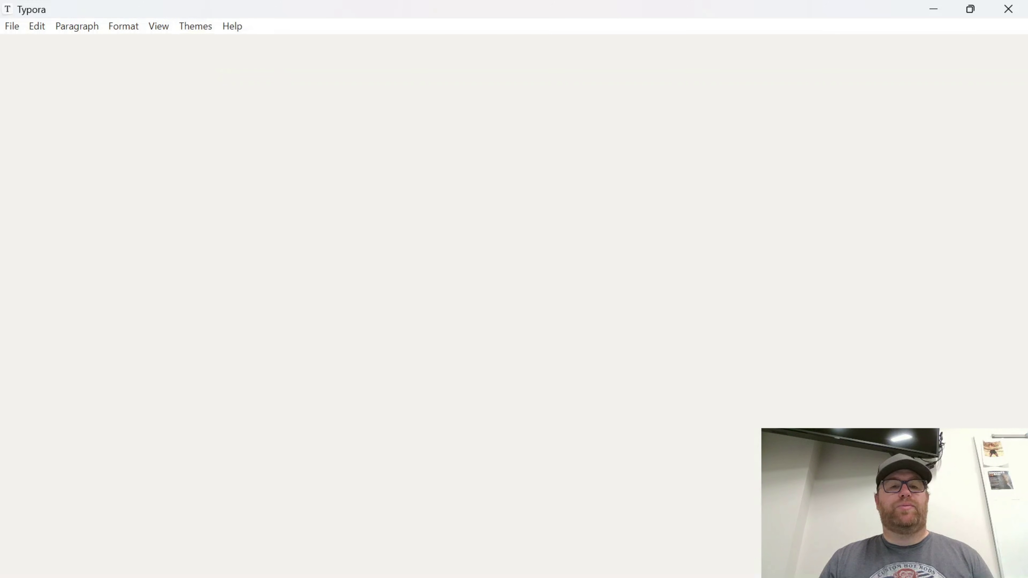
left_click(11, 27)
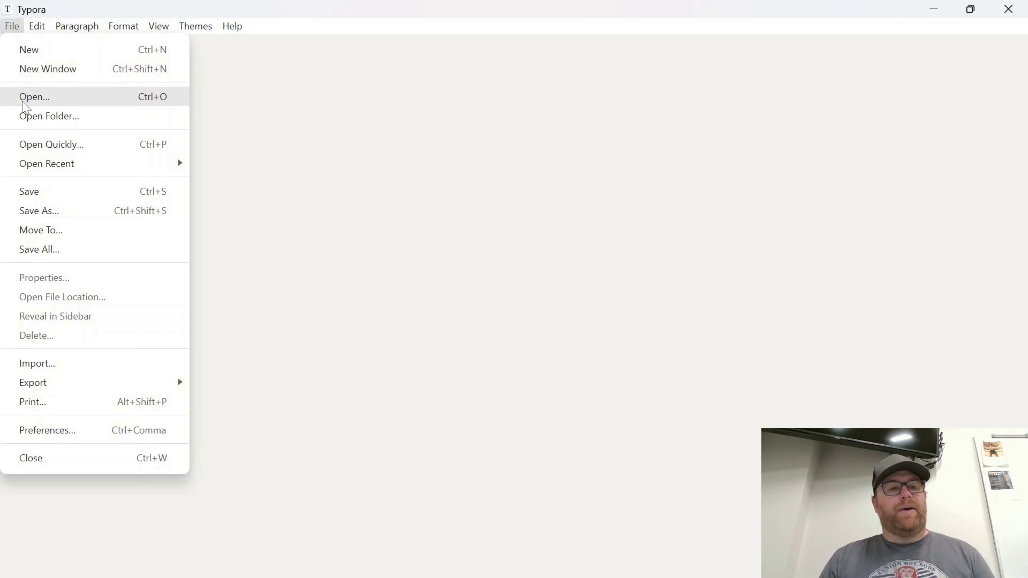
left_click(23, 116)
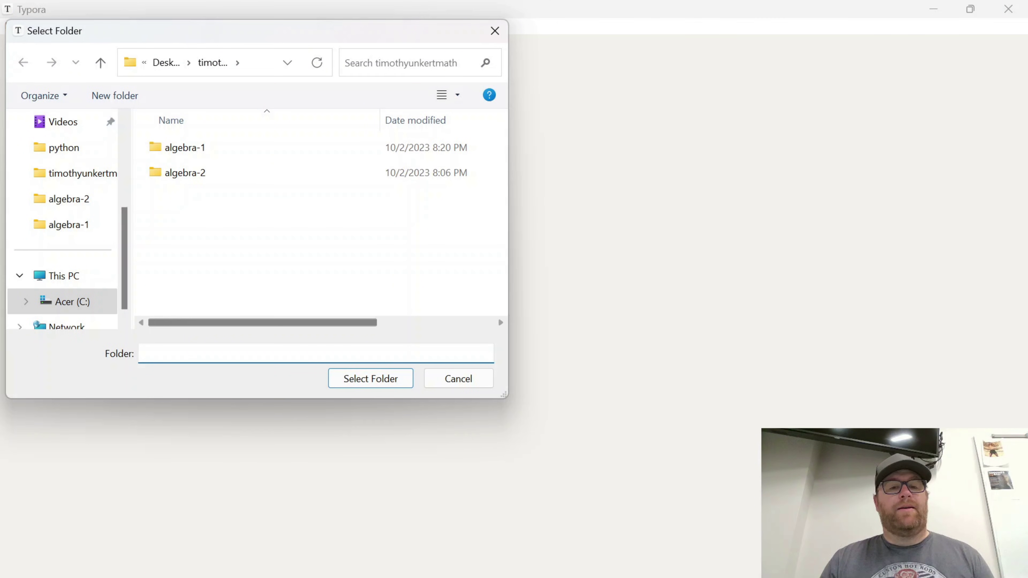
left_click(365, 372)
left_click(87, 138)
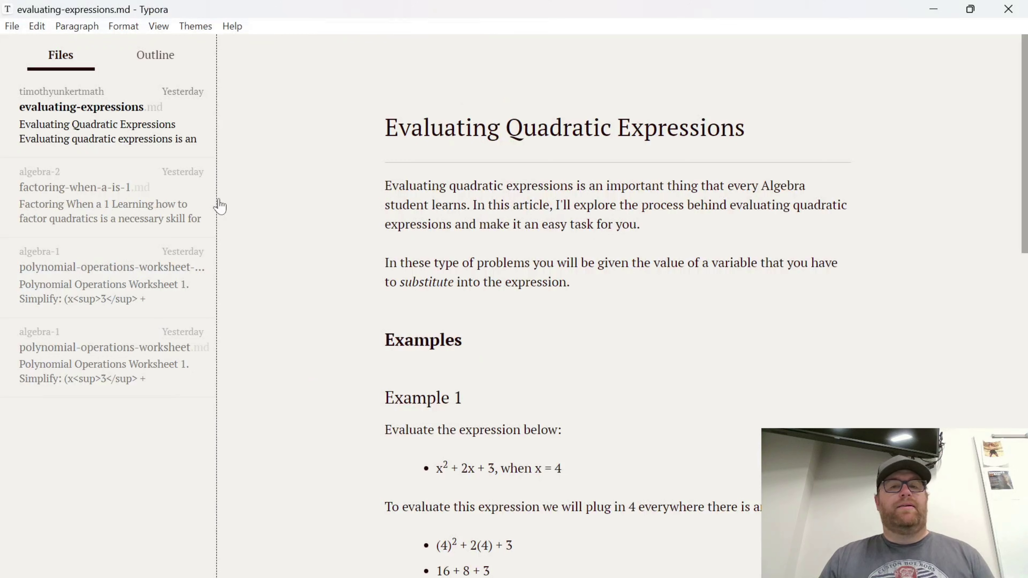
left_click(193, 25)
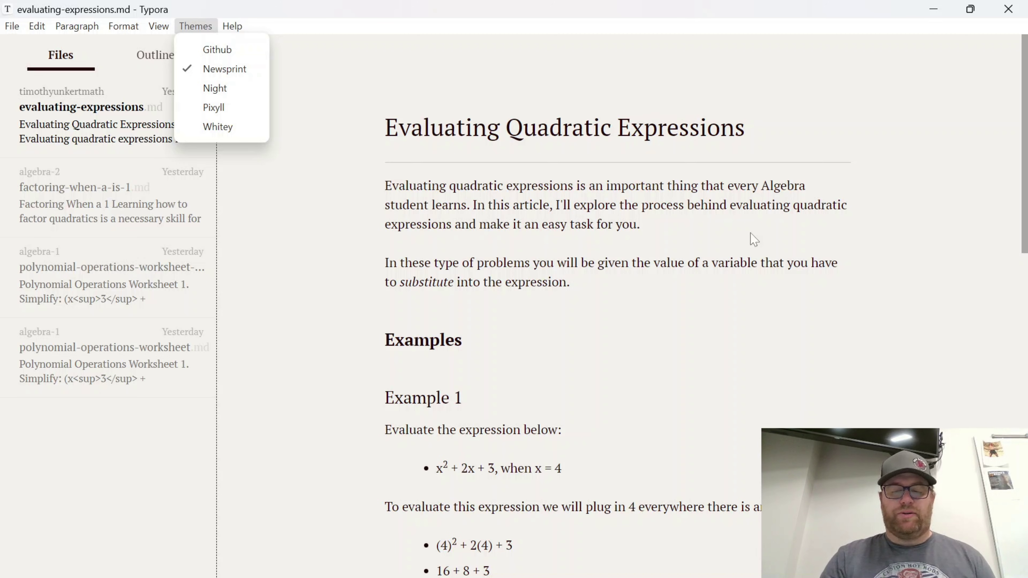
Close the theme list and open the online Themes Gallery from Preferences' Appearance settings
left_click(392, 280)
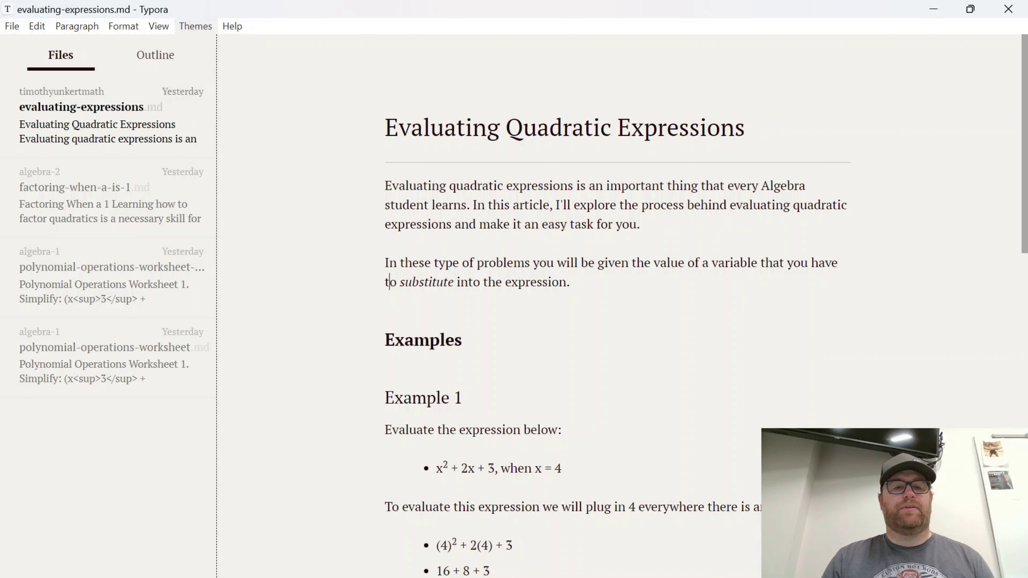
key("ctrl+comma")
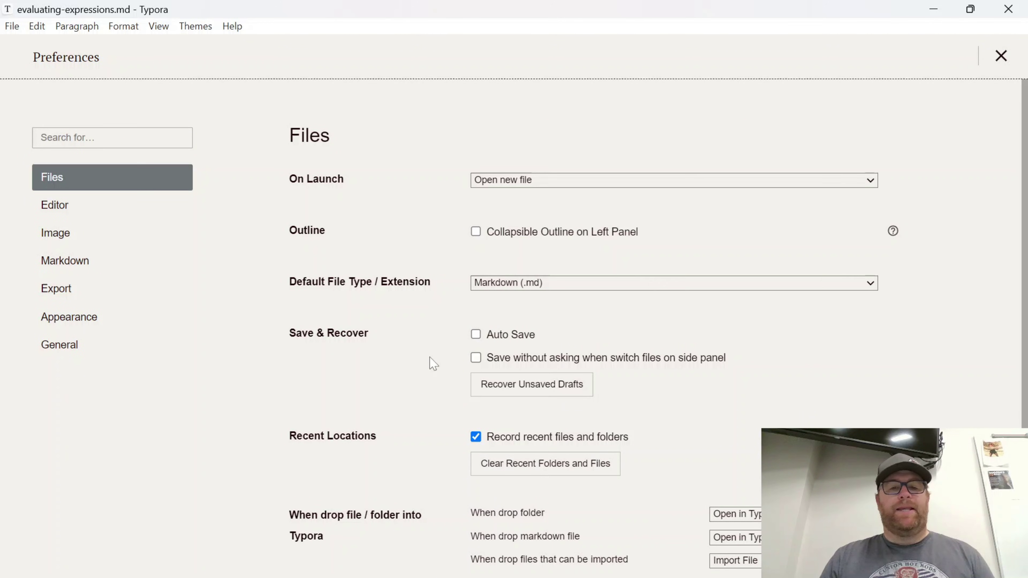
left_click(76, 319)
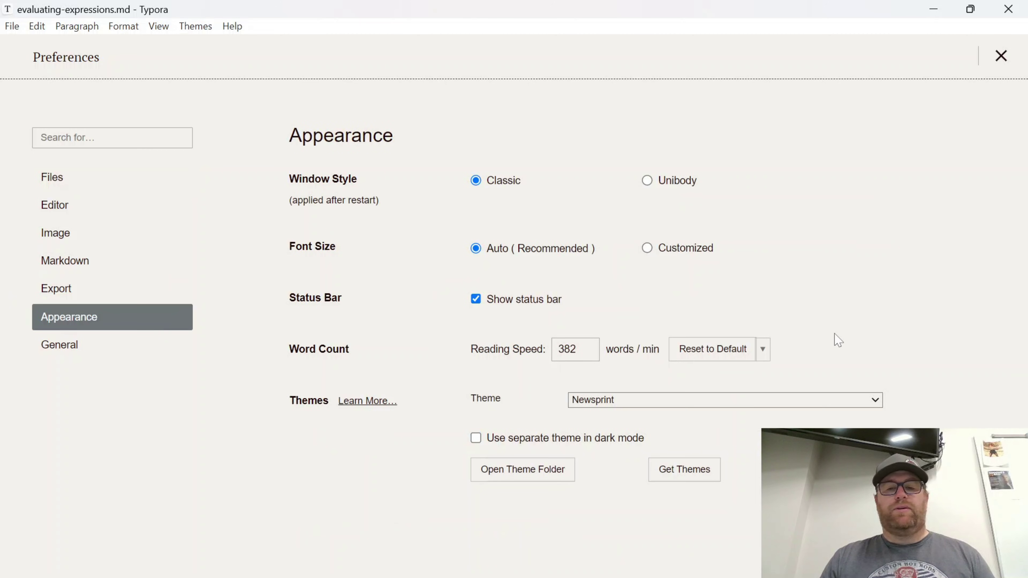
left_click(691, 477)
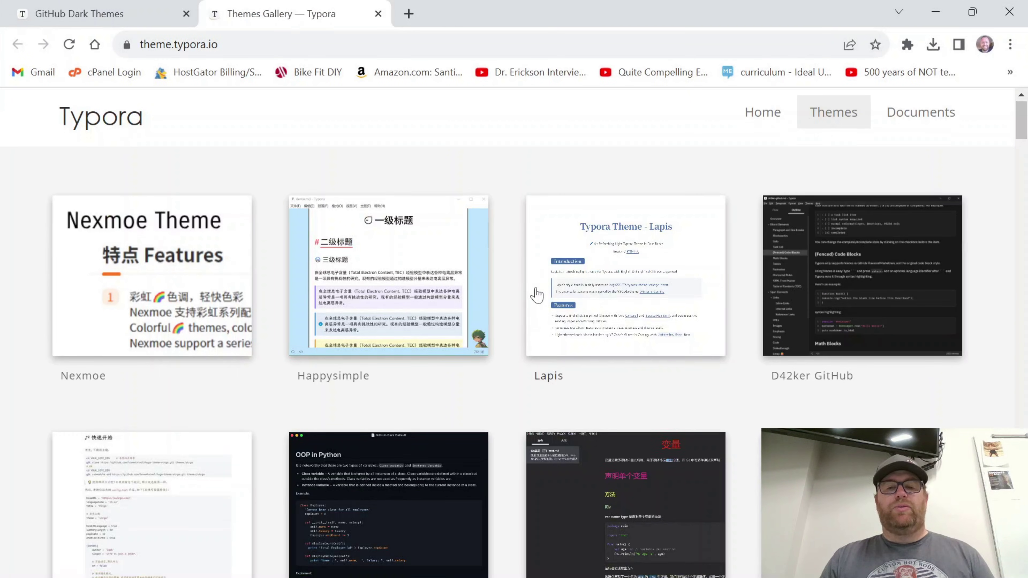
Download typora-tailwind-theme-1.1.3.zip from the Tailwind theme's GitHub release Source code (zip) asset
scroll(537, 295, "down", 20)
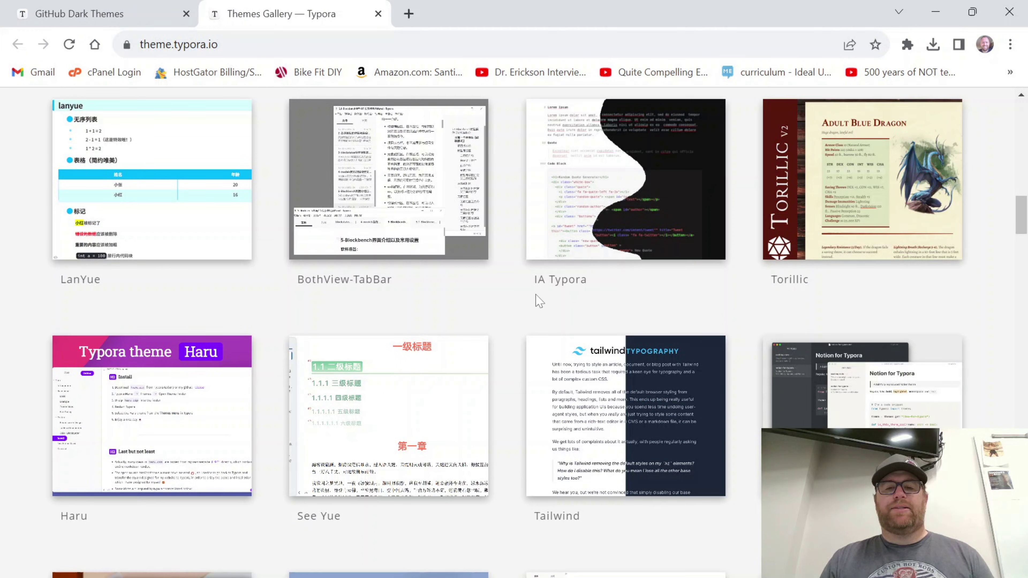
scroll(537, 300, "down", 2)
left_click(647, 328)
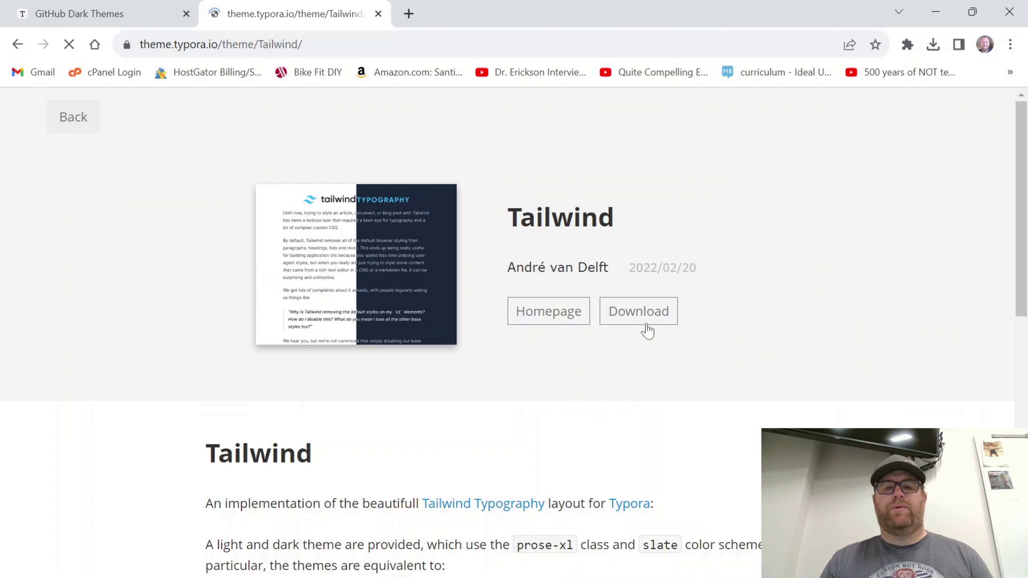
left_click(649, 320)
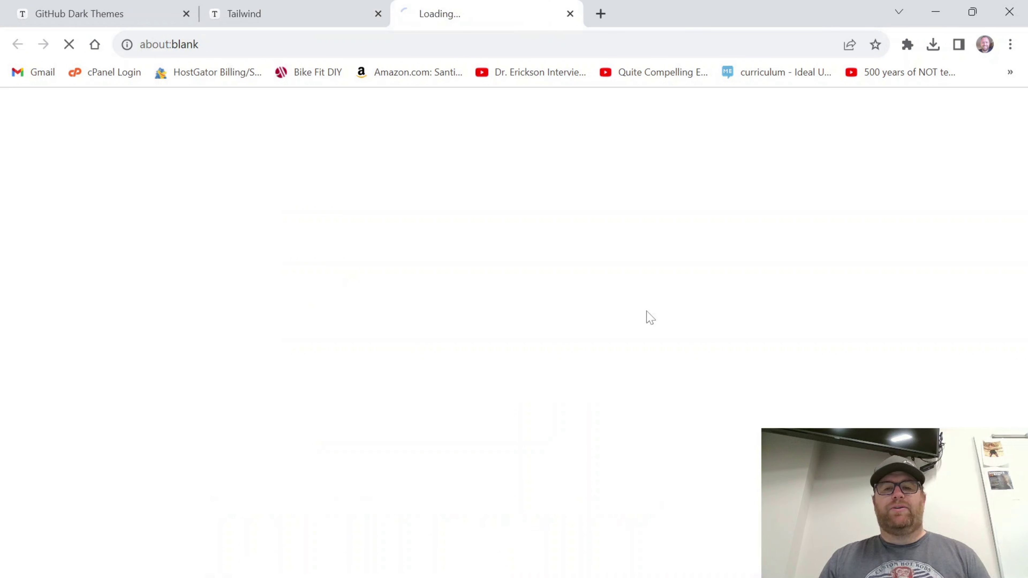
scroll(511, 421, "down", 8)
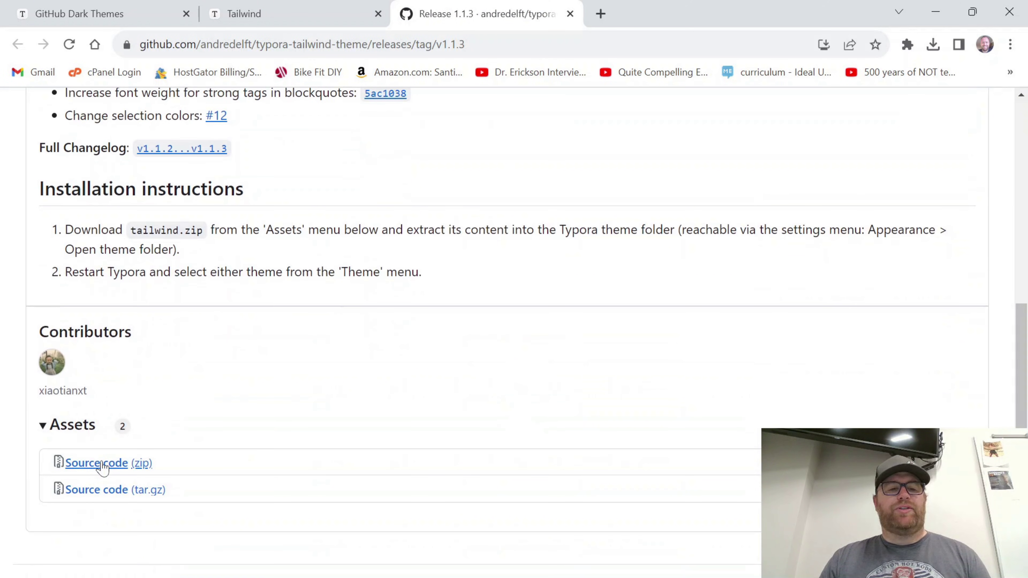
left_click(104, 465)
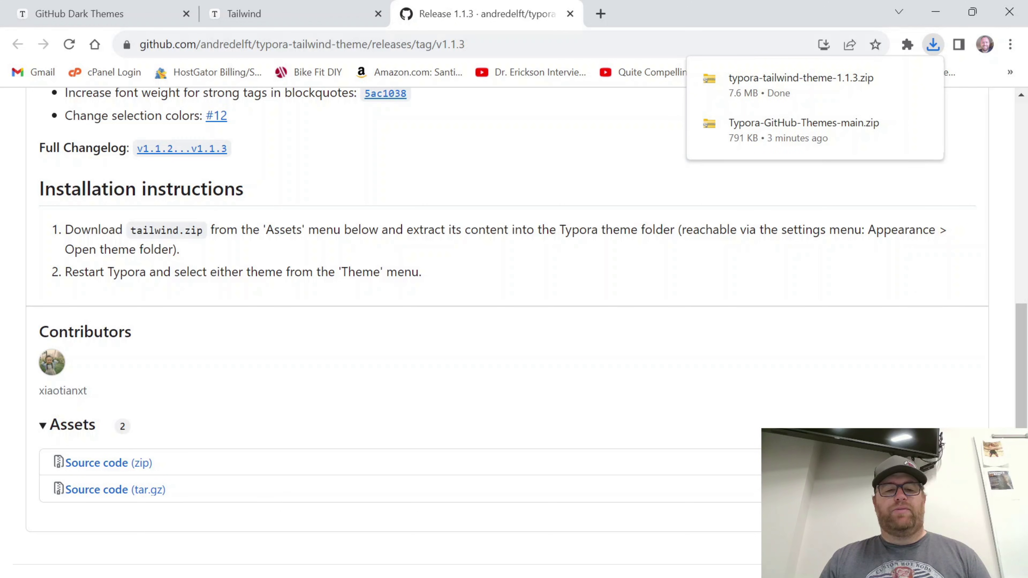
key("super+e")
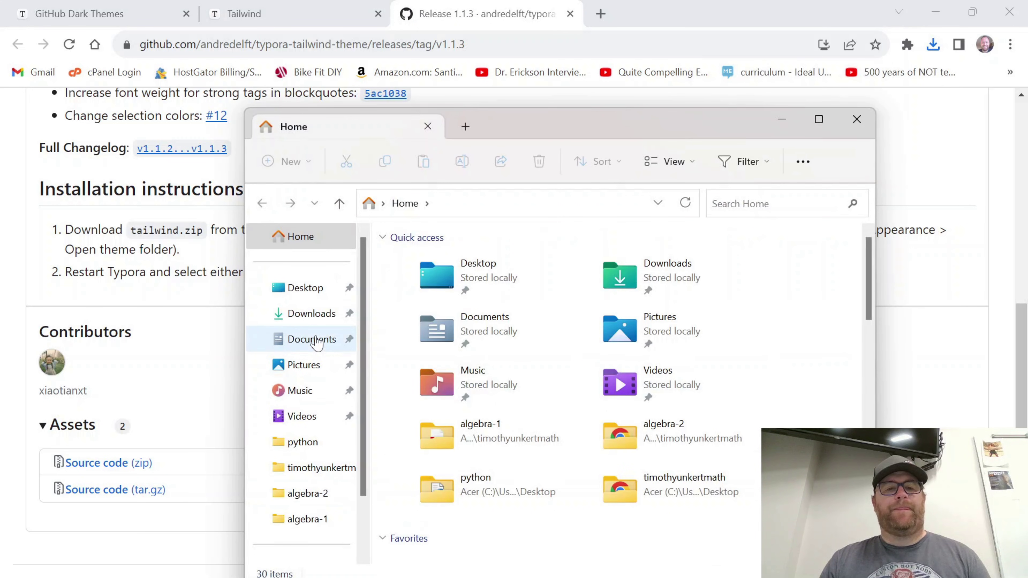
Extract typora-tailwind-theme-1.1.3.zip in Downloads into a new folder, then close File Explorer
left_click(310, 314)
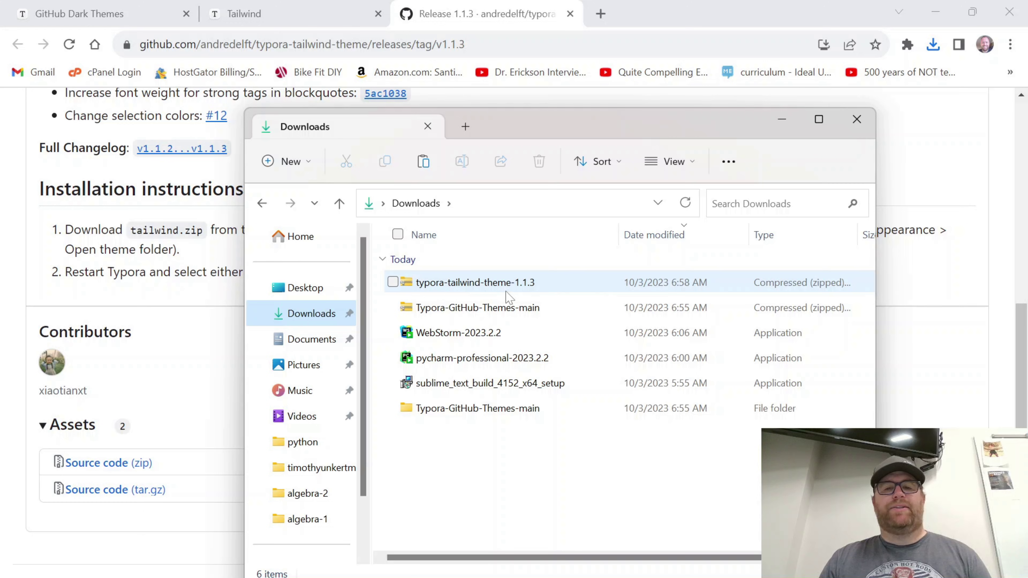
left_click(494, 285)
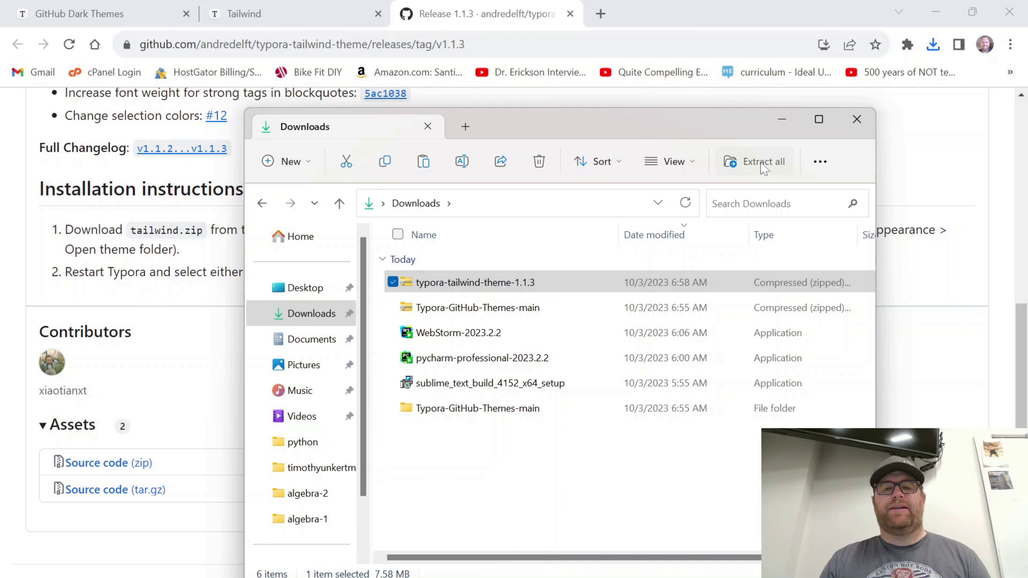
left_click(763, 162)
left_click(651, 477)
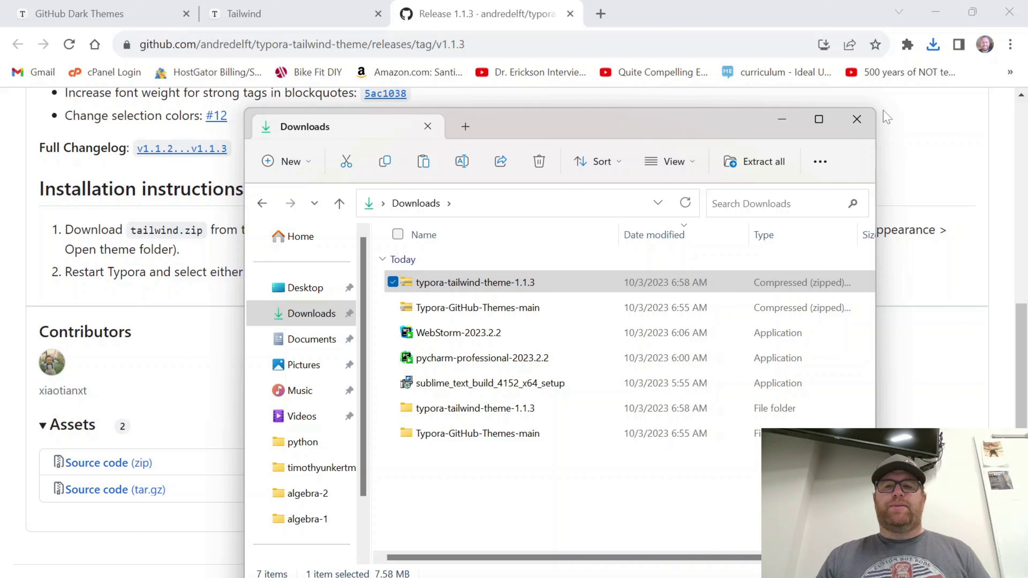
left_click(857, 119)
left_click(278, 7)
Return to the Themes Gallery and scroll down to Fluent, Nord, Eloquent and Compact
left_click(86, 129)
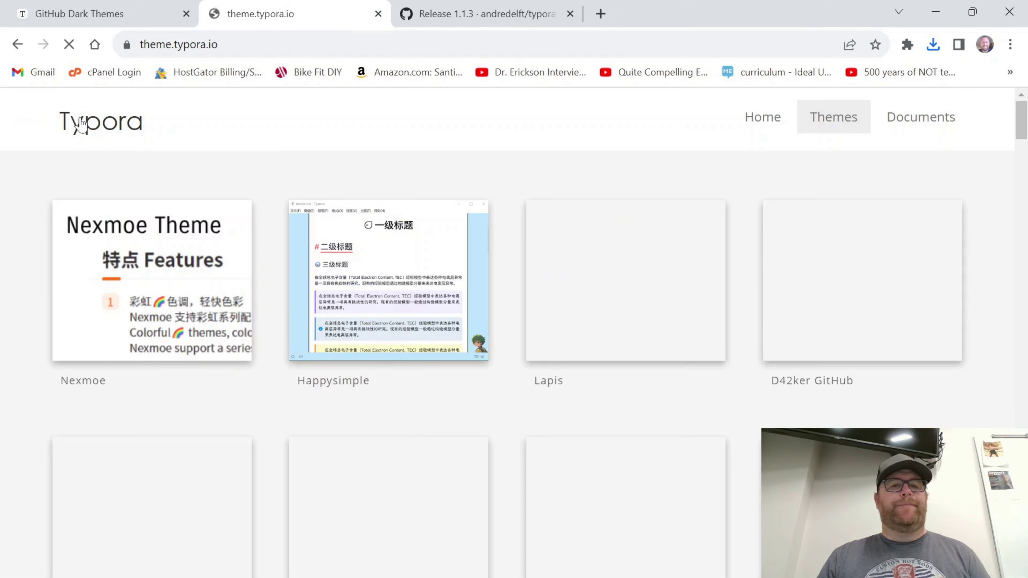
scroll(688, 360, "down", 20)
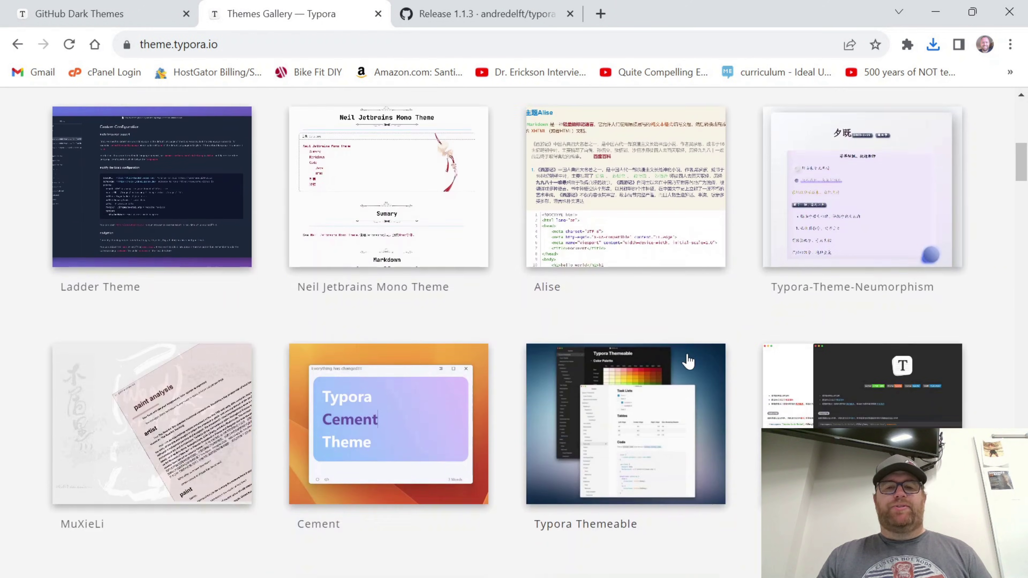
scroll(686, 362, "down", 20)
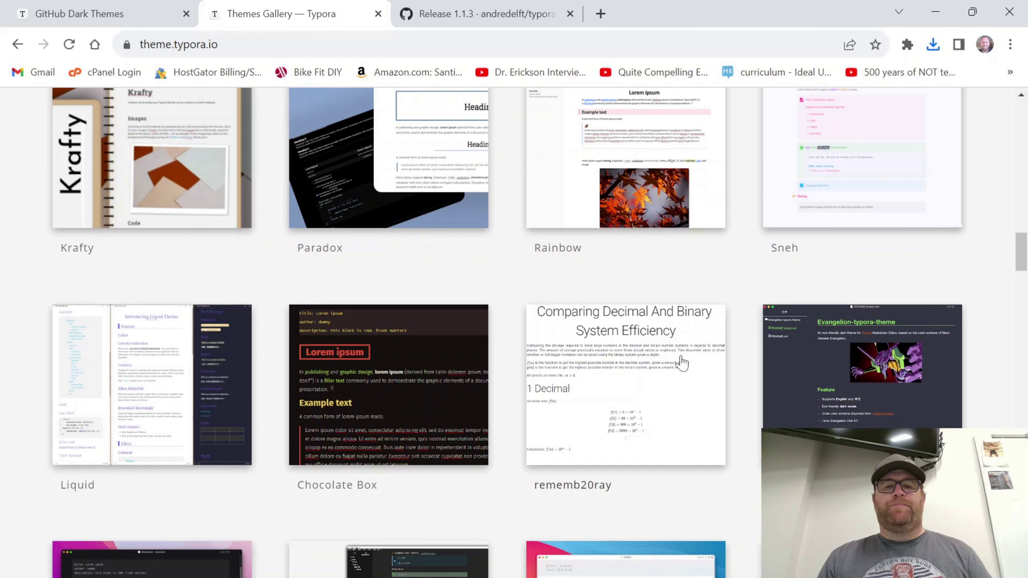
scroll(673, 380, "down", 10)
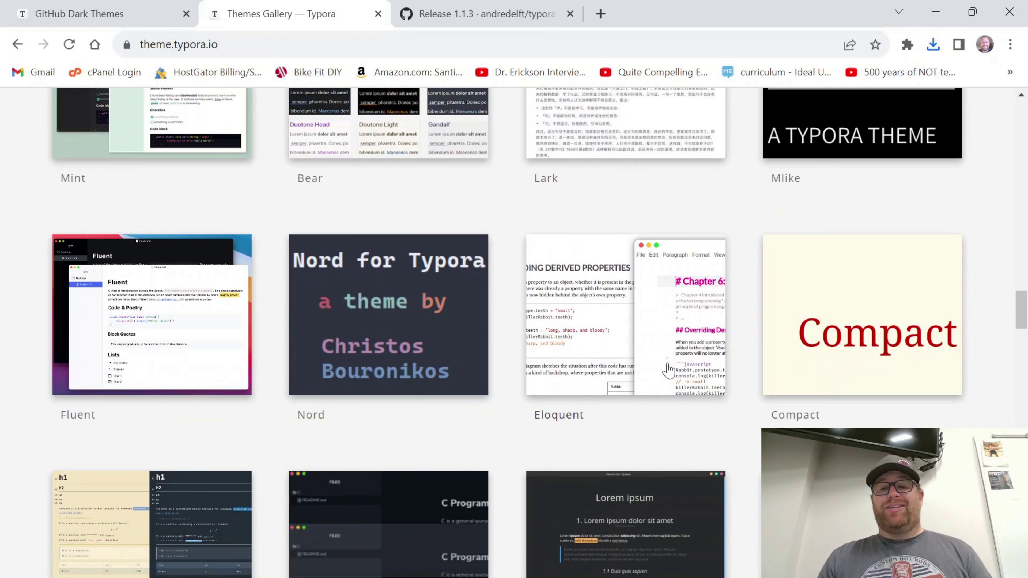